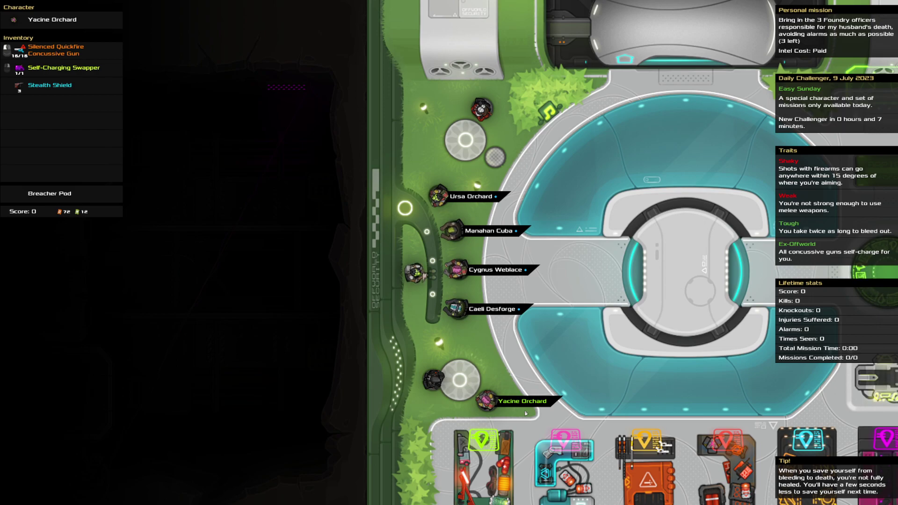
Walk Yacine to the pod and launch it from the home station.
key("w")
key("d")
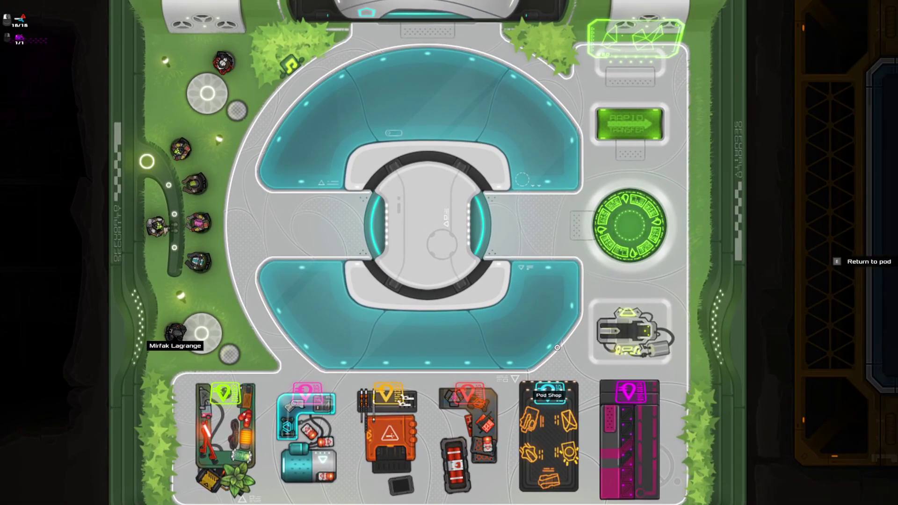
key("e")
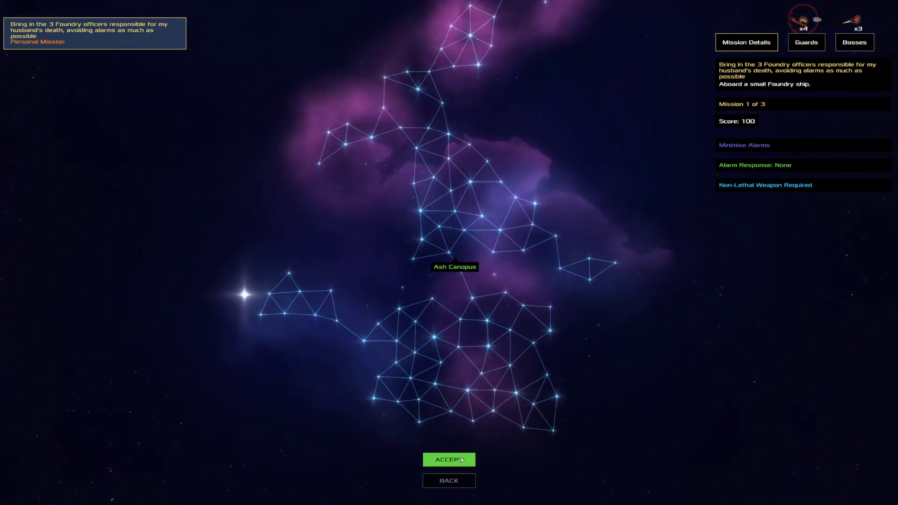
Accept the first Foundry mission and lower sound to 20% and music to 23%.
left_click(462, 459)
key("Escape")
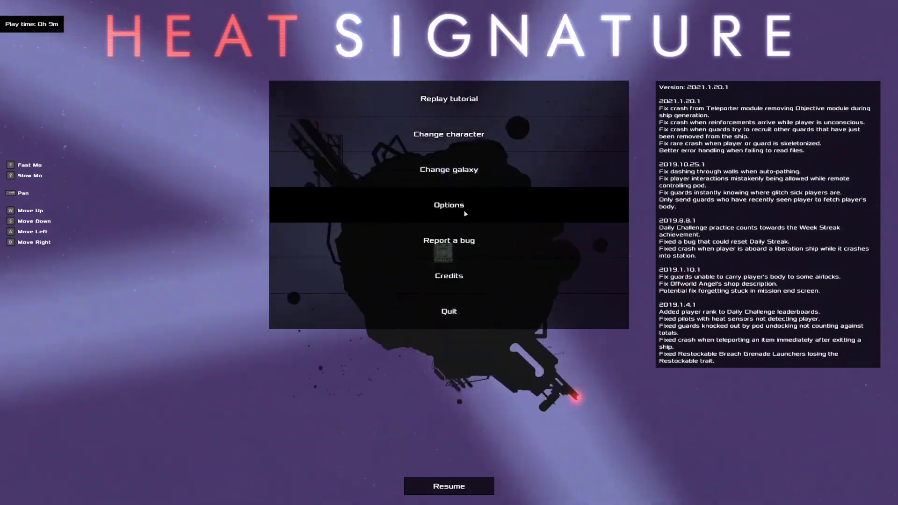
left_click(469, 298)
left_click_drag(383, 98, 352, 98)
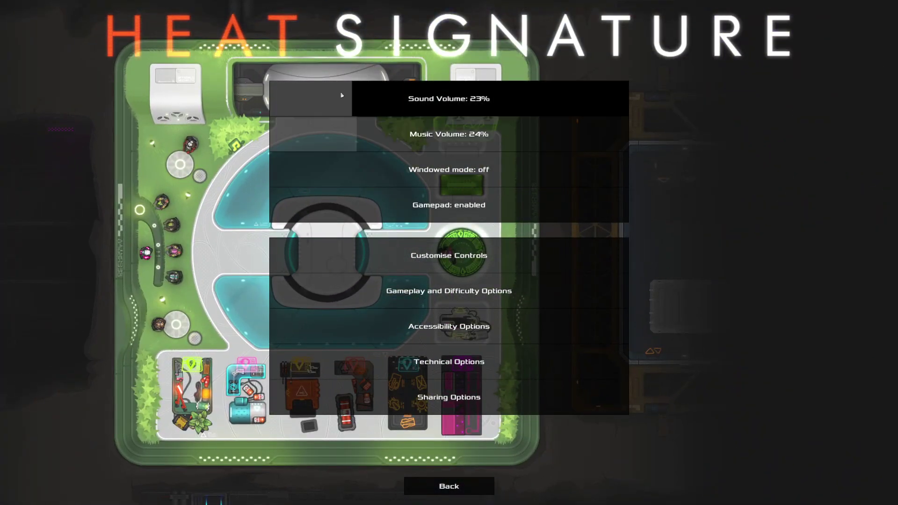
left_click(352, 145)
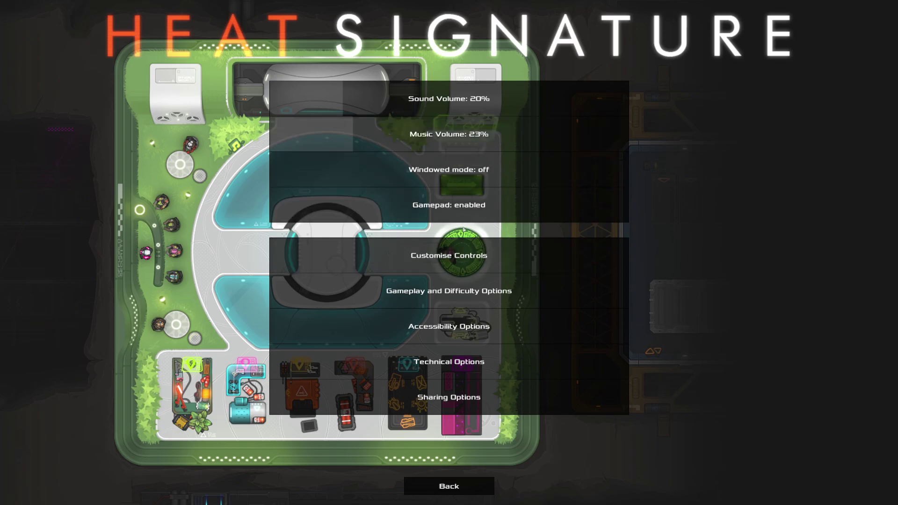
Review the control bindings and return to the pause menu.
left_click(473, 260)
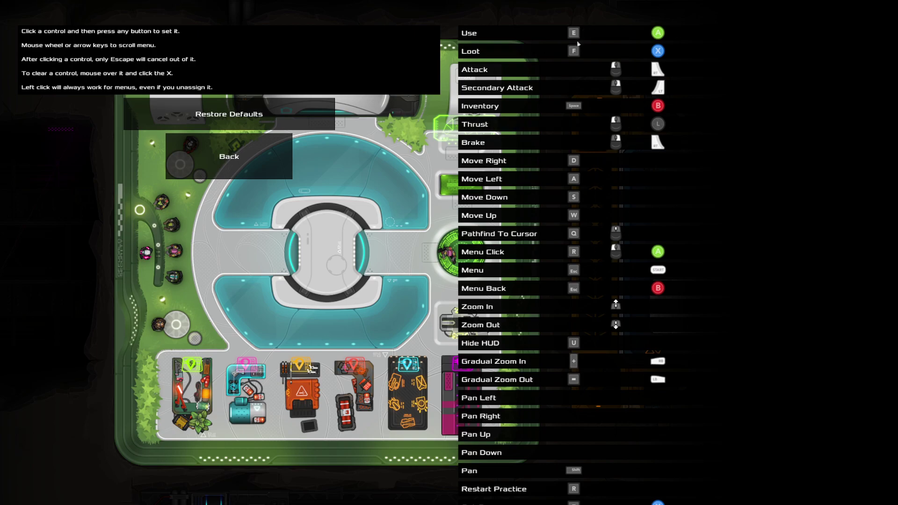
mouse_move(533, 325)
key("Escape")
key("Escape")
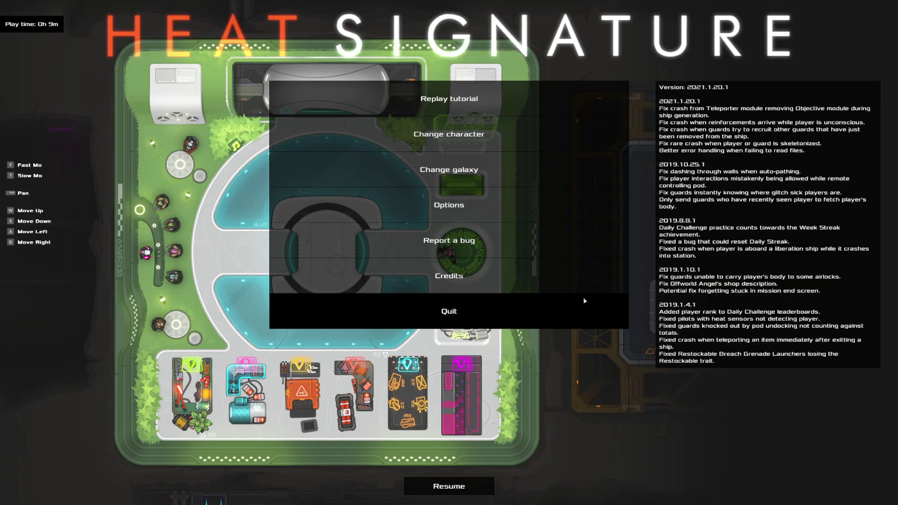
key("Escape")
scroll(447, 274, "down", 3)
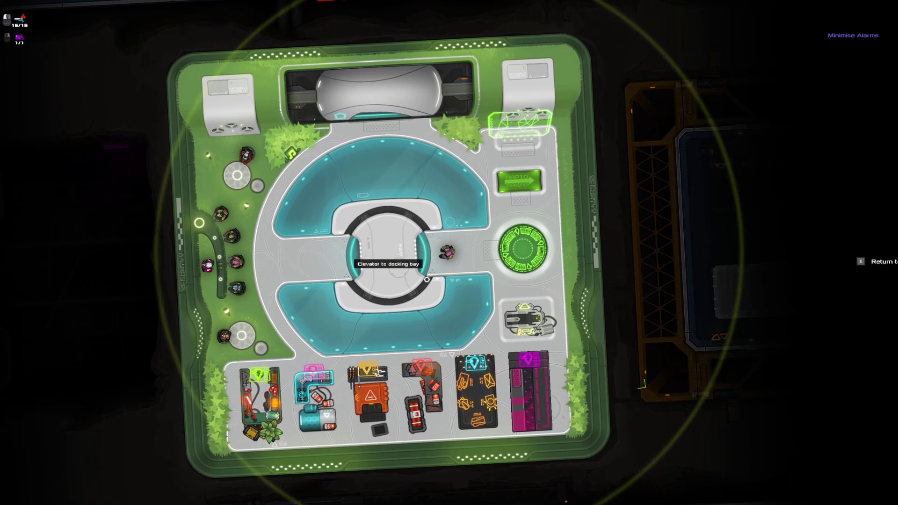
scroll(447, 274, "down", 3)
scroll(446, 274, "down", 3)
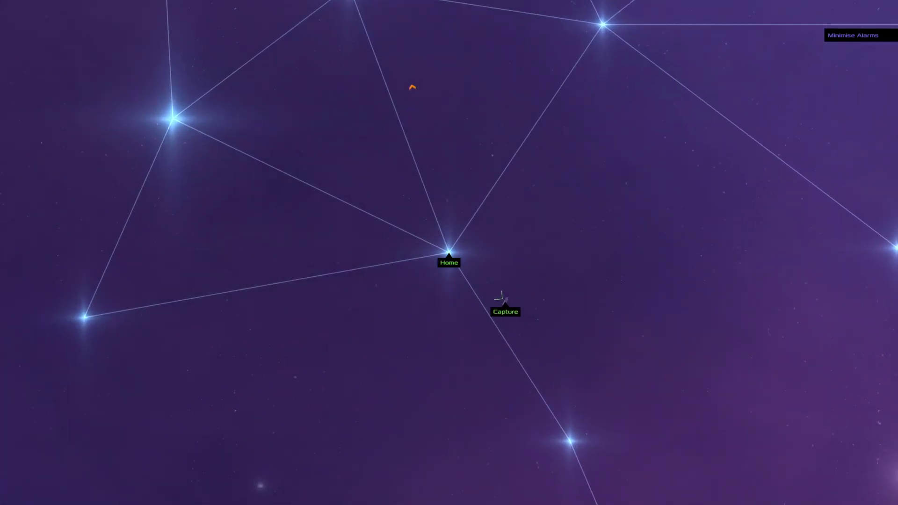
scroll(412, 87, "up", 3)
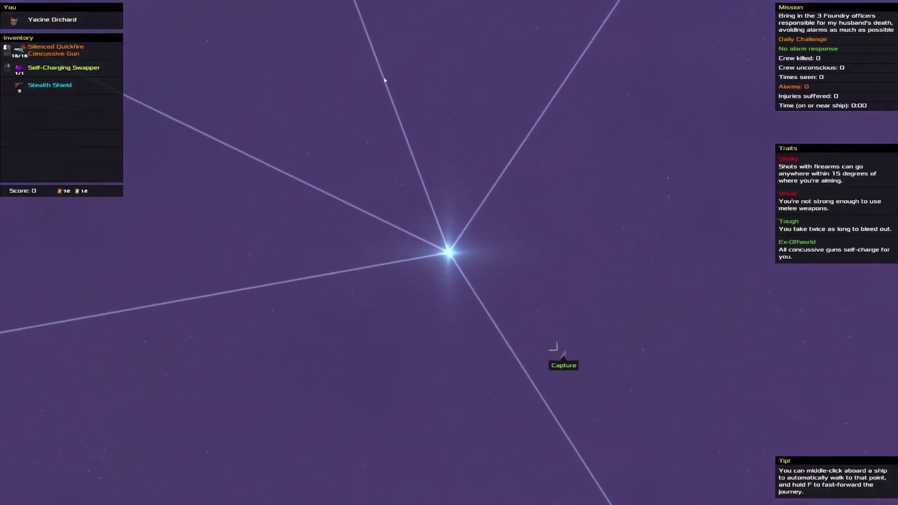
scroll(400, 43, "up", 3)
scroll(414, 21, "up", 3)
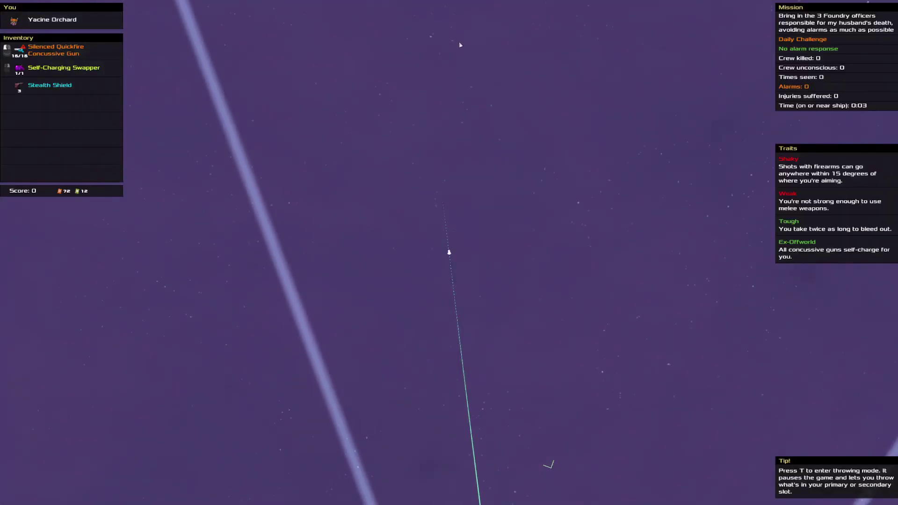
scroll(460, 45, "down", 3)
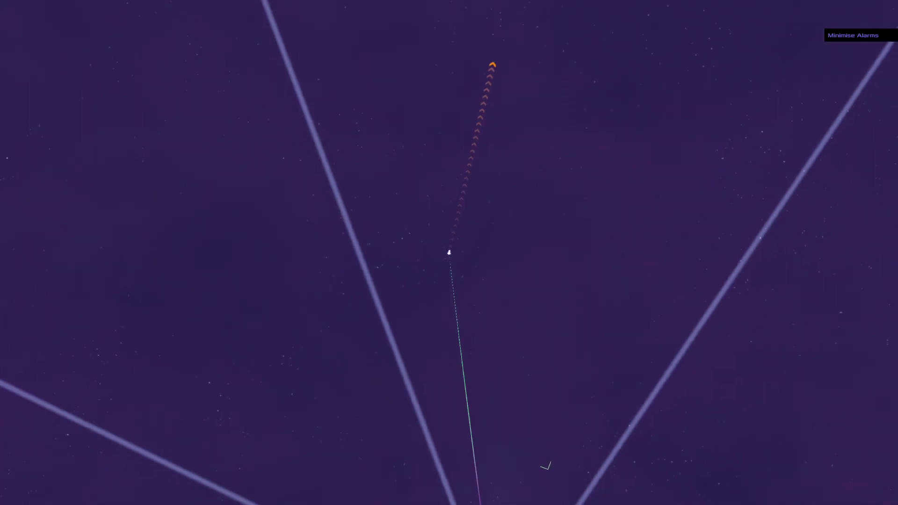
scroll(459, 45, "down", 3)
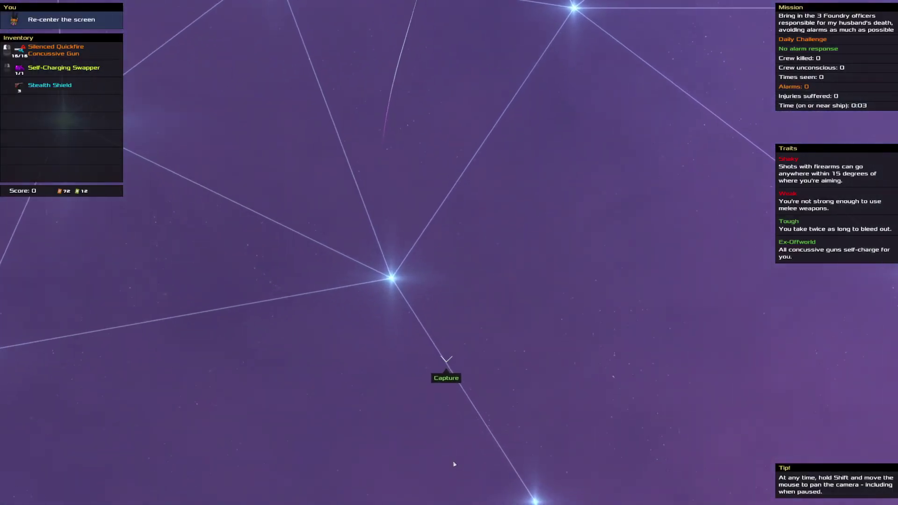
scroll(454, 464, "up", 3)
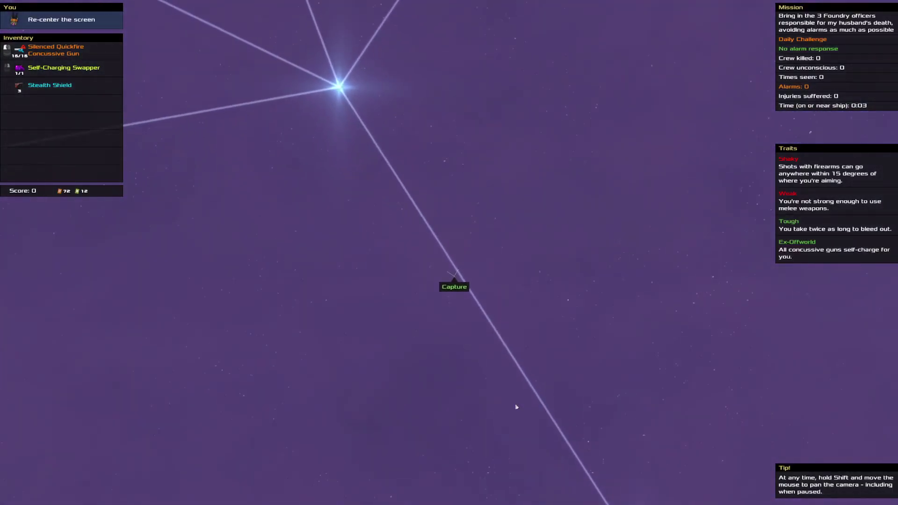
scroll(449, 466, "up", 3)
scroll(442, 470, "up", 3)
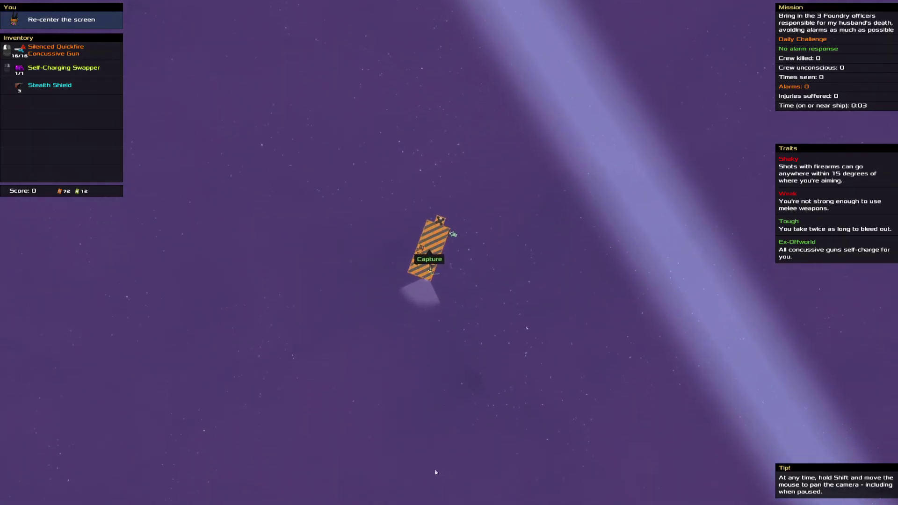
scroll(435, 470, "up", 2)
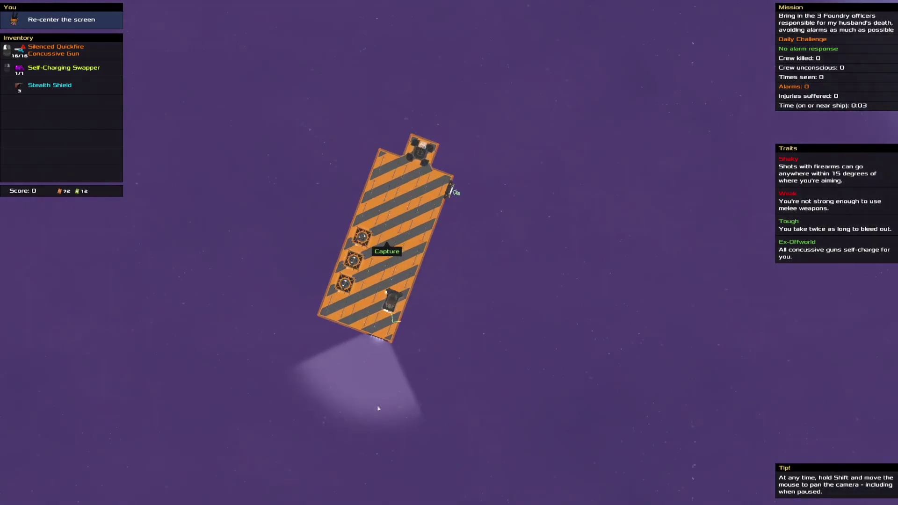
scroll(376, 449, "down", 3)
scroll(377, 438, "down", 3)
scroll(289, 425, "up", 2)
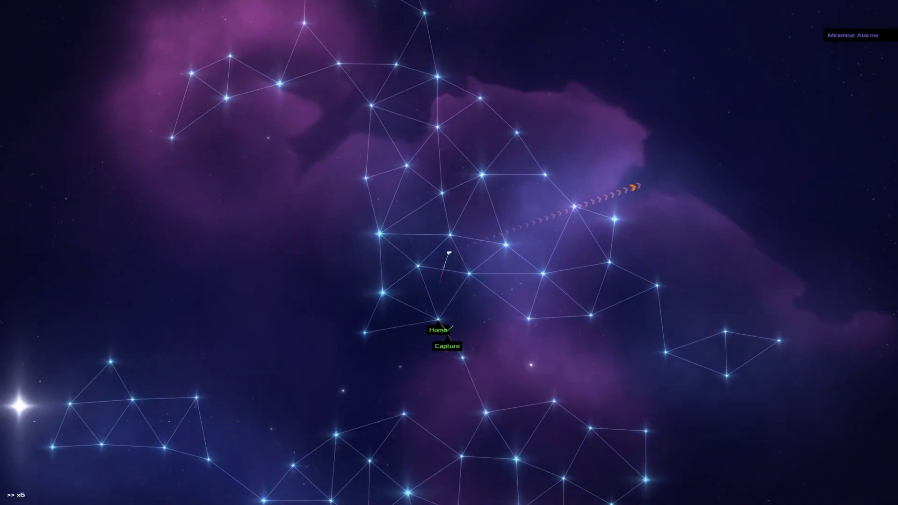
scroll(289, 425, "up", 3)
scroll(289, 425, "up", 3)
scroll(289, 425, "up", 2)
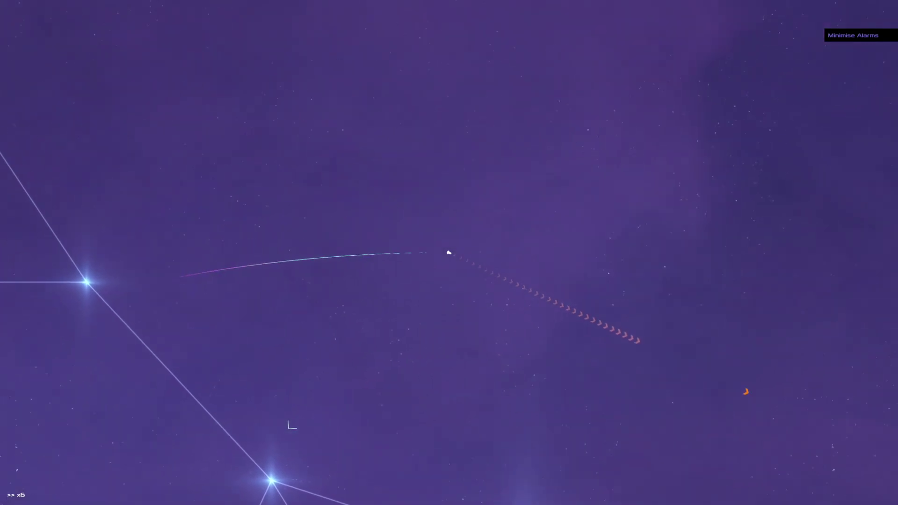
Steer the pod across the map onto the striped Capture ship and dock.
left_click_drag(449, 316, 393, 232)
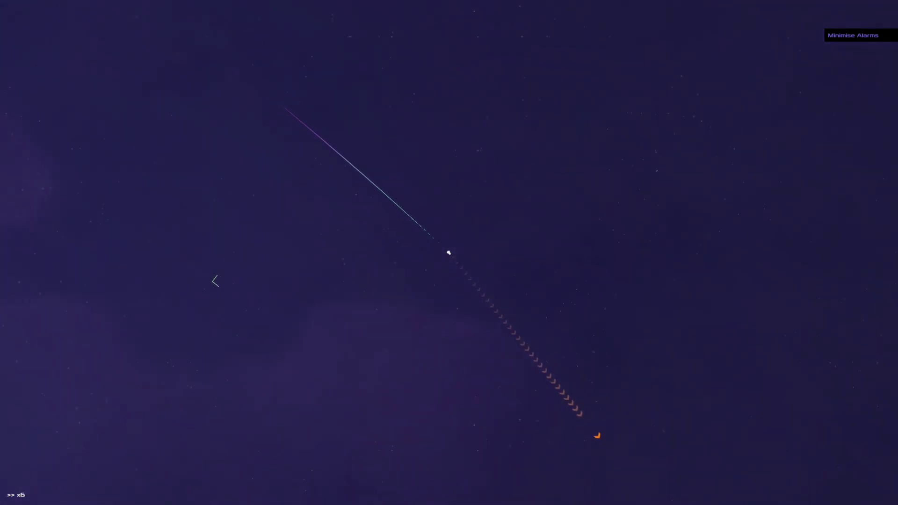
scroll(250, 261, "down", 5)
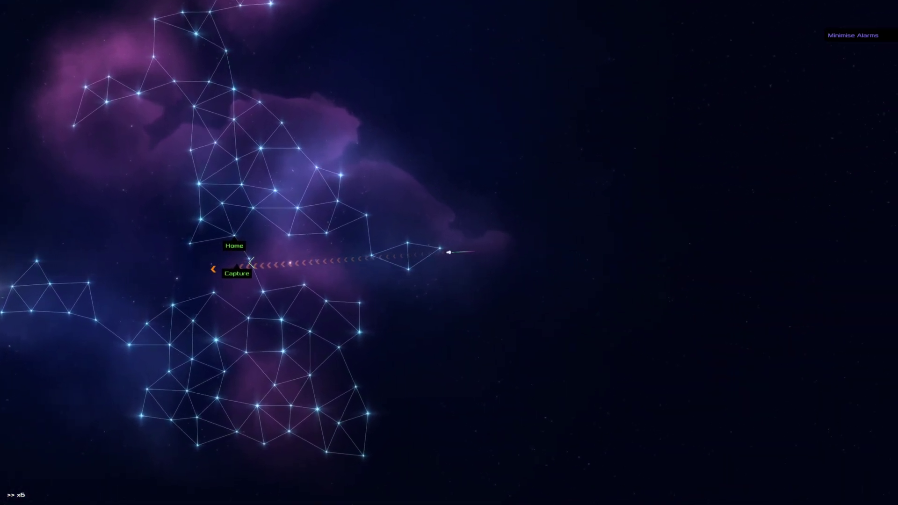
scroll(250, 261, "up", 1)
scroll(250, 261, "up", 1)
scroll(251, 262, "up", 2)
scroll(251, 262, "up", 2)
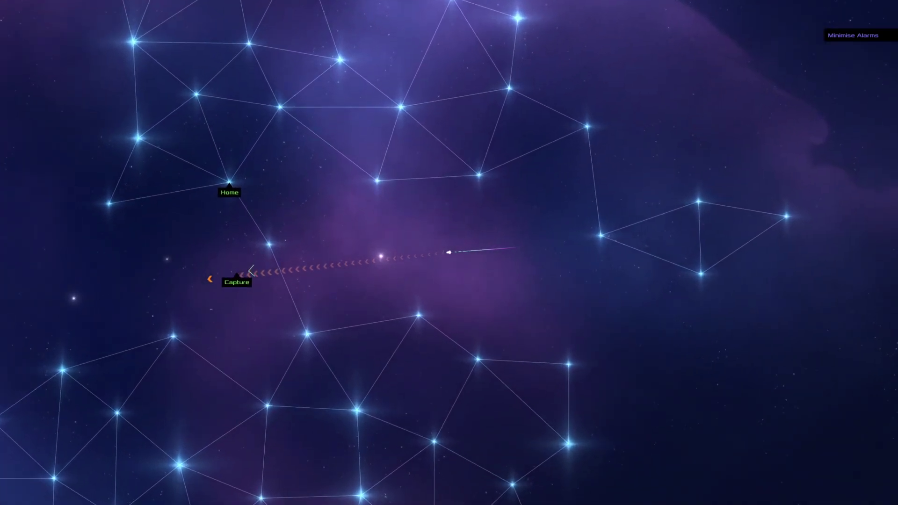
scroll(250, 270, "up", 2)
scroll(251, 273, "up", 1)
scroll(252, 275, "up", 1)
scroll(253, 279, "up", 1)
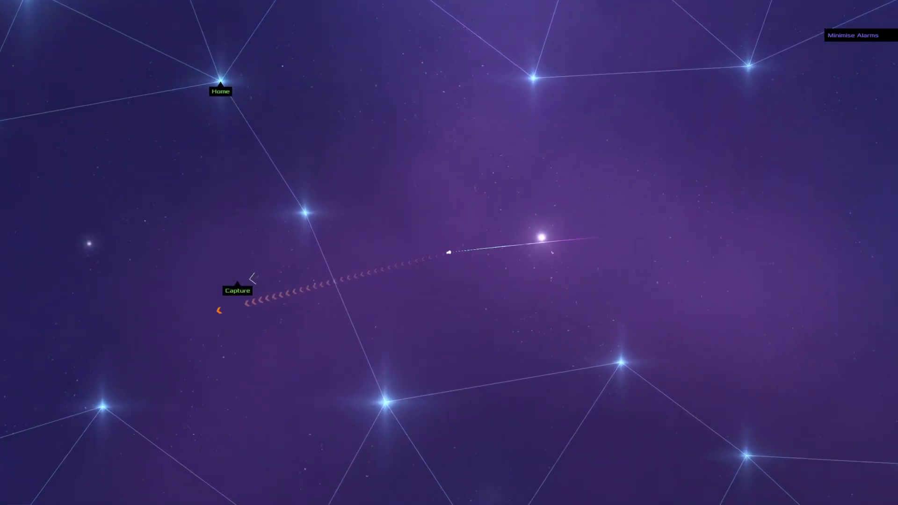
scroll(253, 279, "up", 1)
scroll(255, 279, "up", 1)
scroll(256, 282, "up", 1)
scroll(262, 283, "up", 1)
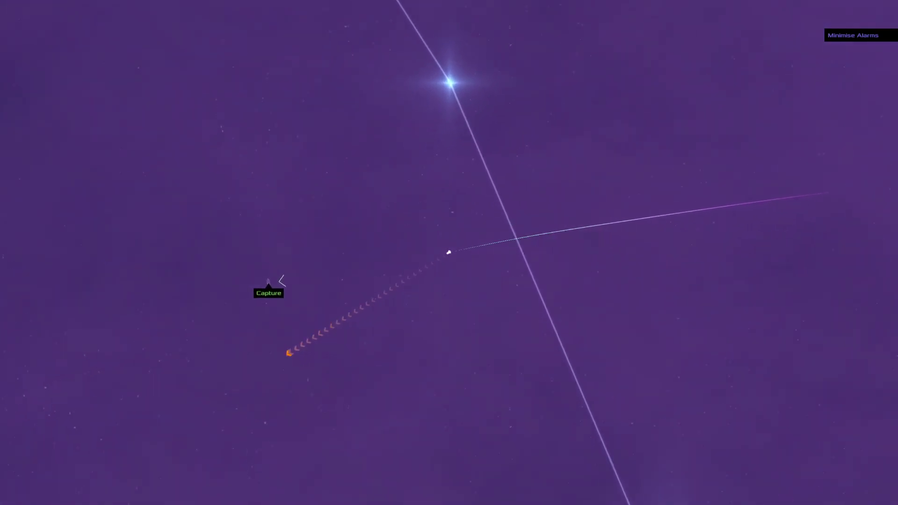
left_click_drag(281, 282, 359, 263)
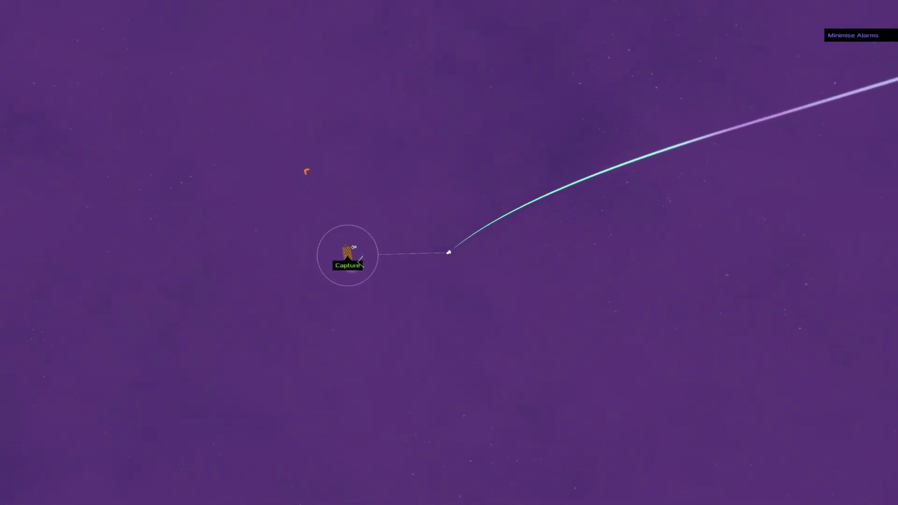
scroll(360, 264, "up", 1)
scroll(361, 264, "up", 2)
scroll(359, 281, "up", 1)
scroll(358, 309, "up", 1)
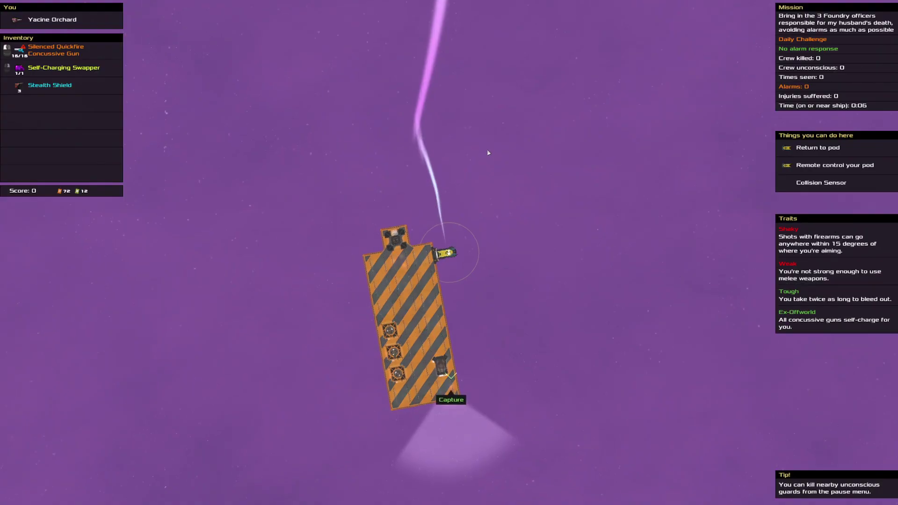
Catch Ash Canopus with the remote-controlled pod and turn on the Collision Sensor.
right_click(497, 237)
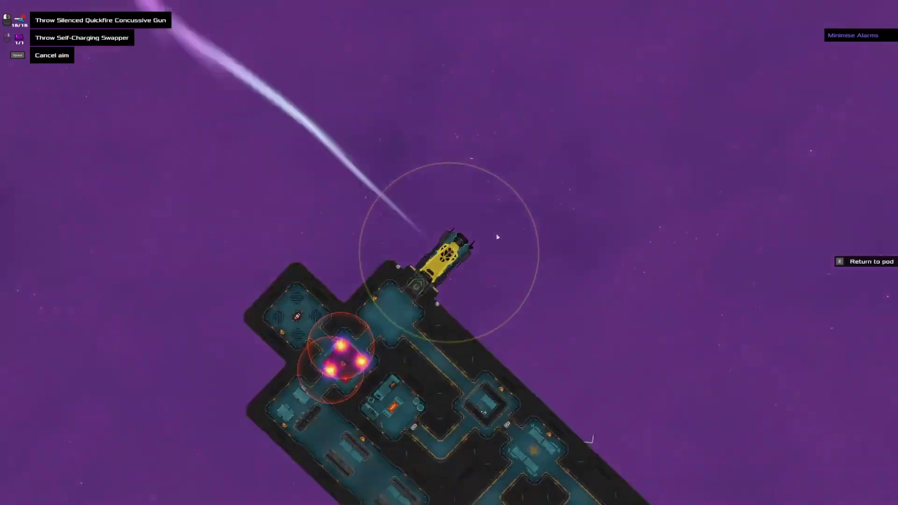
key("space")
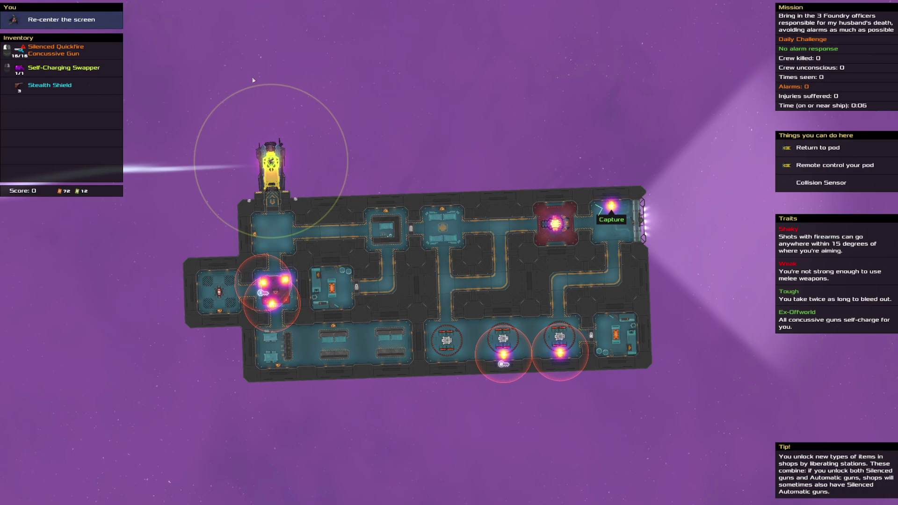
scroll(331, 201, "down", 3)
scroll(331, 249, "down", 3)
scroll(328, 256, "down", 2)
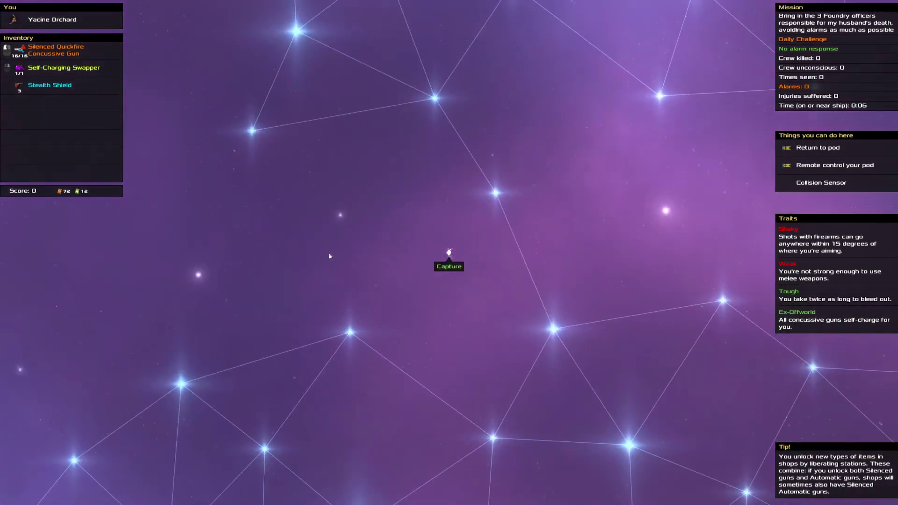
scroll(329, 256, "up", 3)
scroll(335, 267, "up", 3)
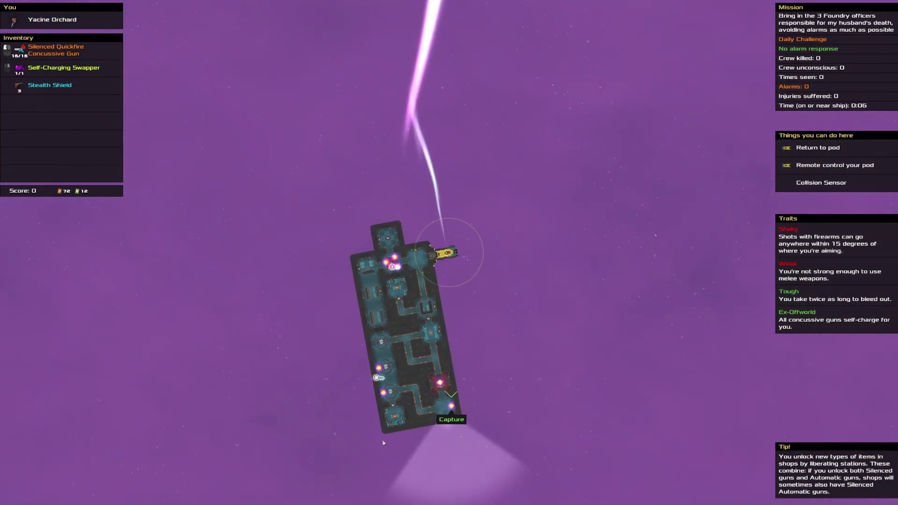
scroll(324, 159, "down", 1)
scroll(324, 233, "down", 4)
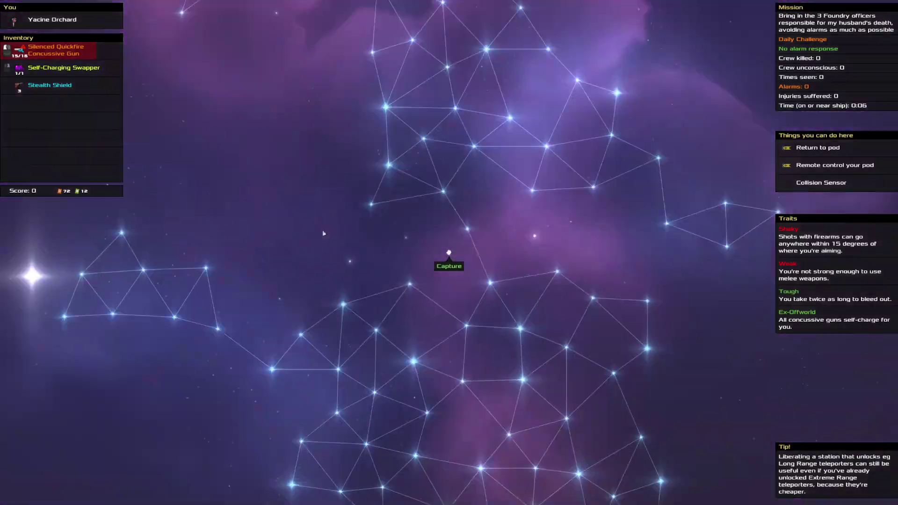
scroll(324, 233, "up", 3)
scroll(344, 275, "up", 2)
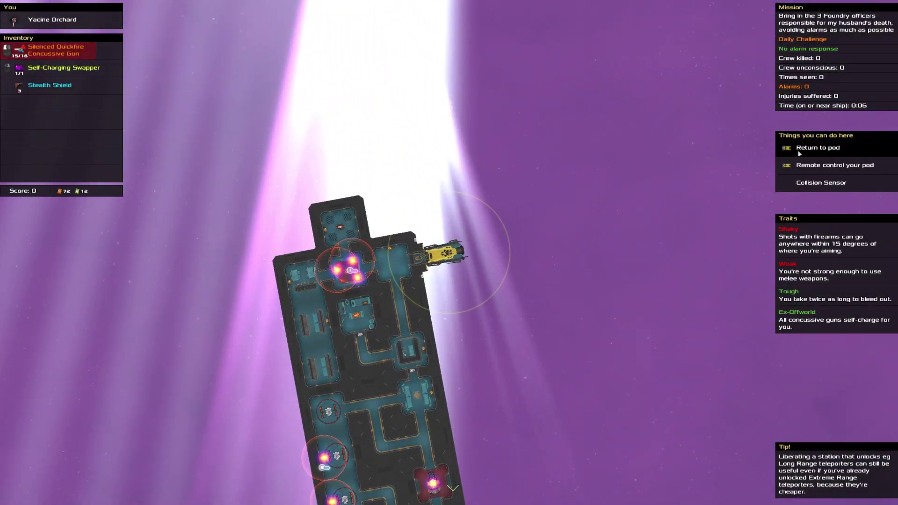
left_click(790, 152)
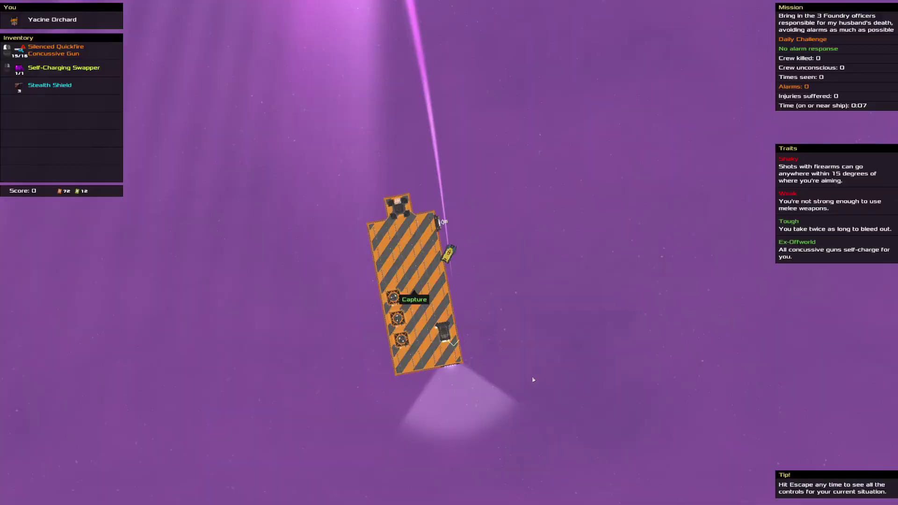
scroll(448, 308, "up", 3)
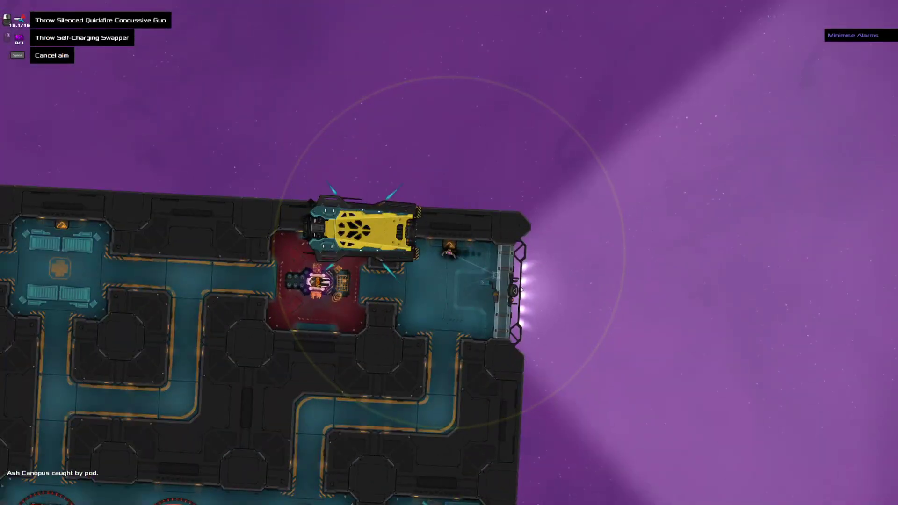
key("space")
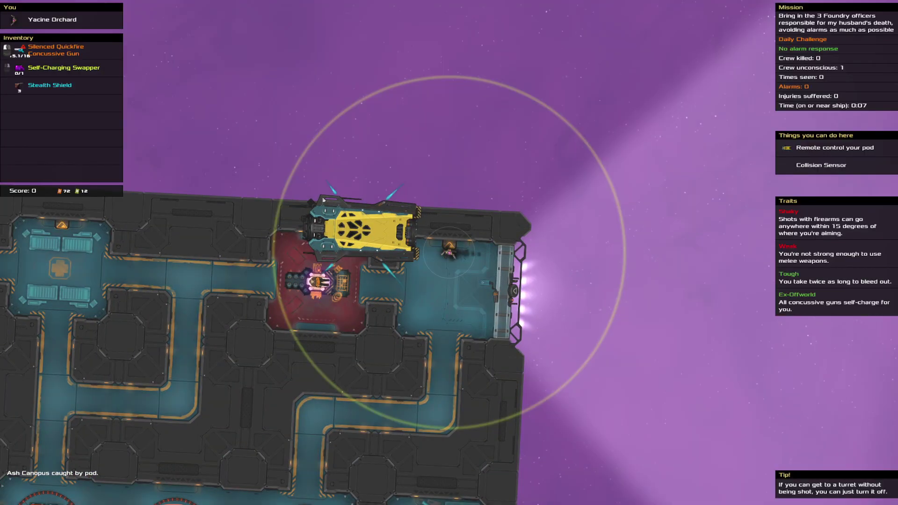
left_click(794, 164)
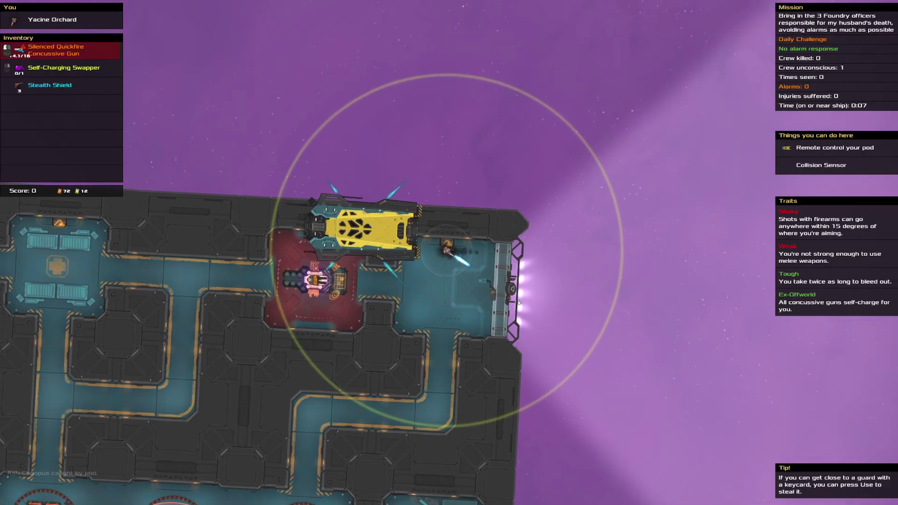
Fly Ash Canopus home and dismiss the progress summary showing a score of 100.
left_click(811, 149)
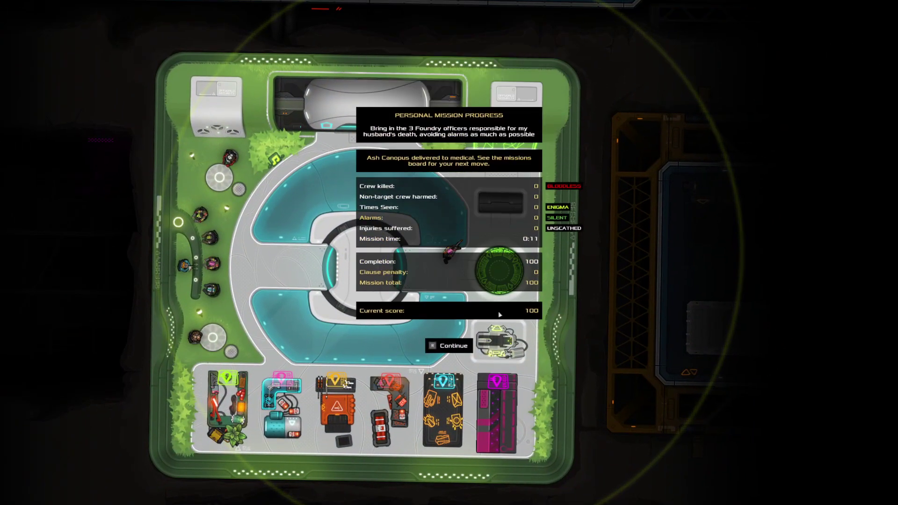
left_click(446, 343)
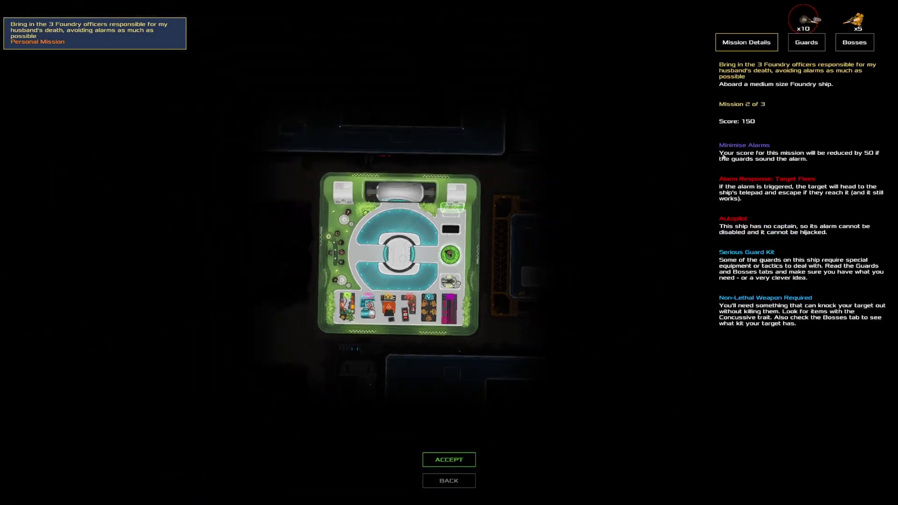
Accept mission 2 of 3 and launch toward the medium Foundry ship.
left_click(807, 42)
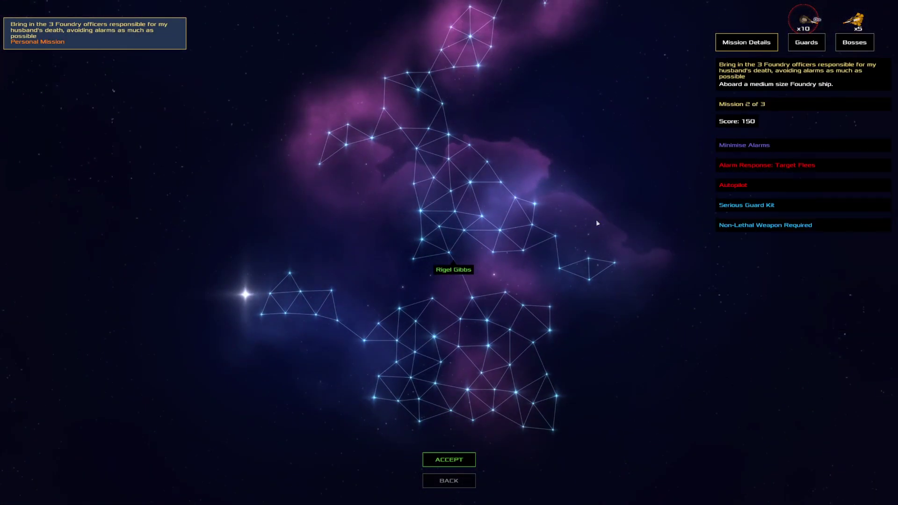
left_click(457, 454)
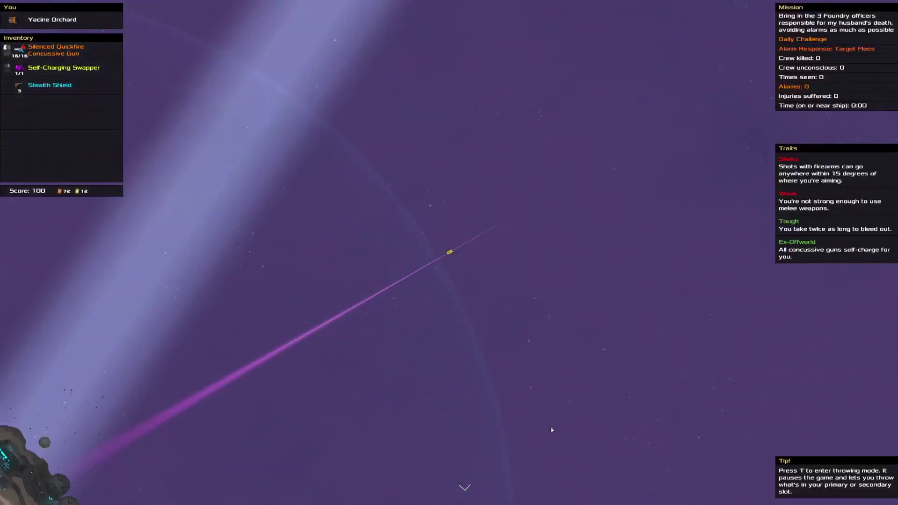
scroll(551, 430, "down", 5)
scroll(419, 164, "up", 3)
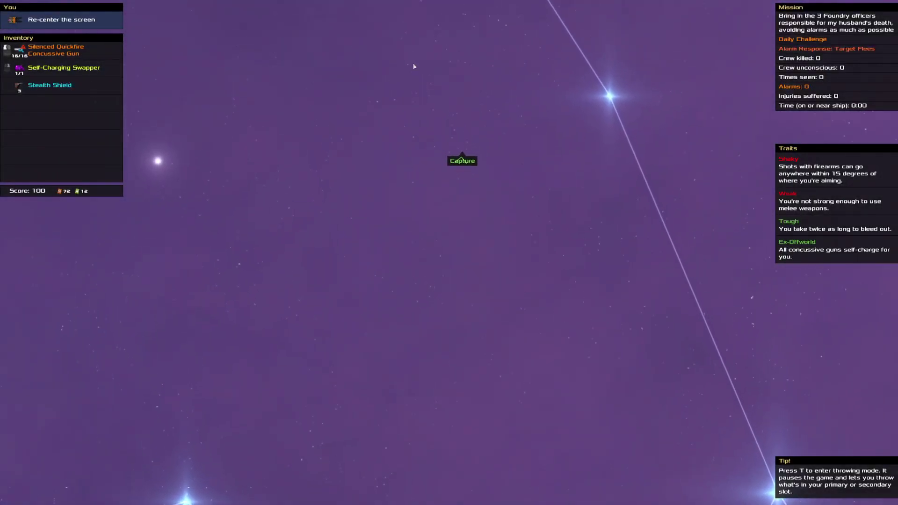
scroll(414, 66, "up", 2)
scroll(641, 351, "up", 3)
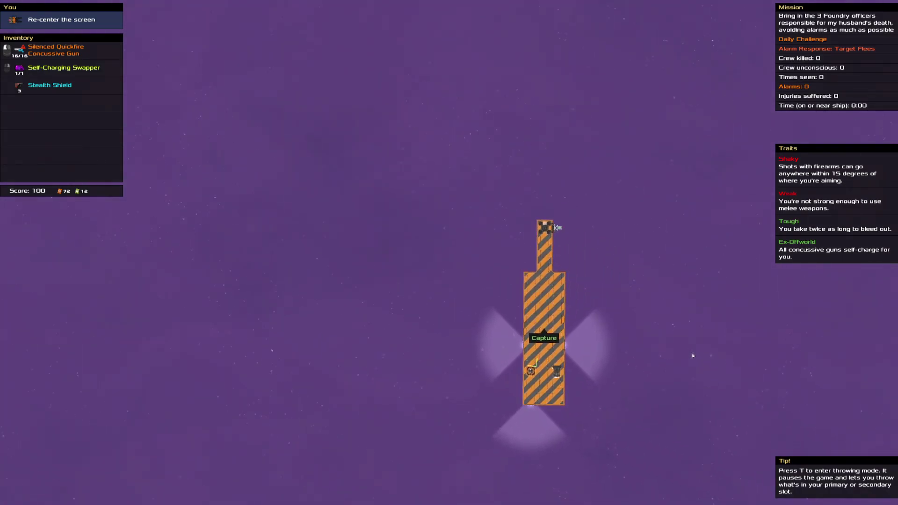
scroll(692, 356, "up", 2)
scroll(631, 330, "down", 2)
scroll(600, 312, "down", 5)
scroll(600, 312, "down", 3)
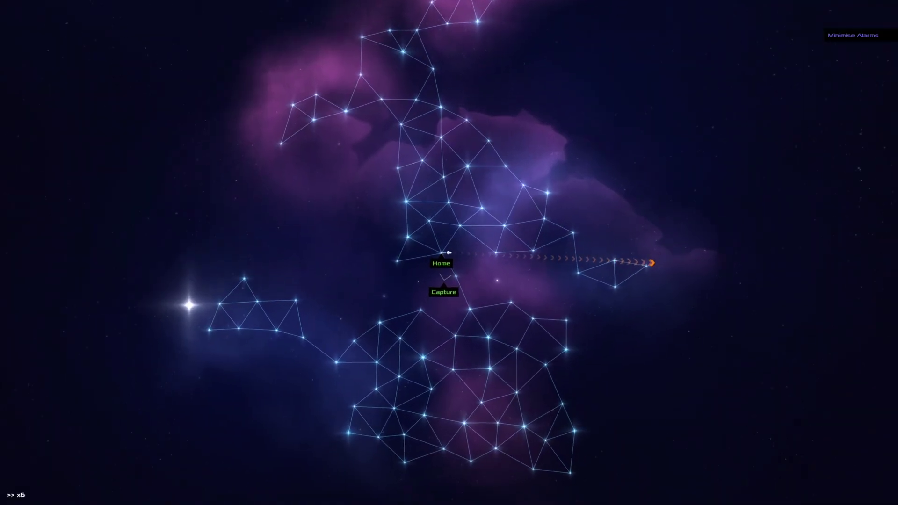
scroll(450, 252, "up", 2)
scroll(449, 253, "up", 2)
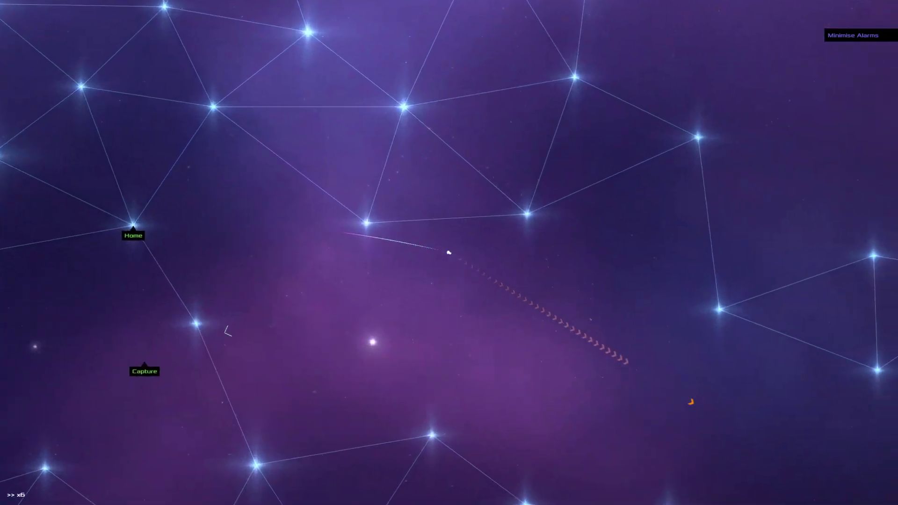
scroll(449, 252, "down", 2)
scroll(450, 252, "up", 1)
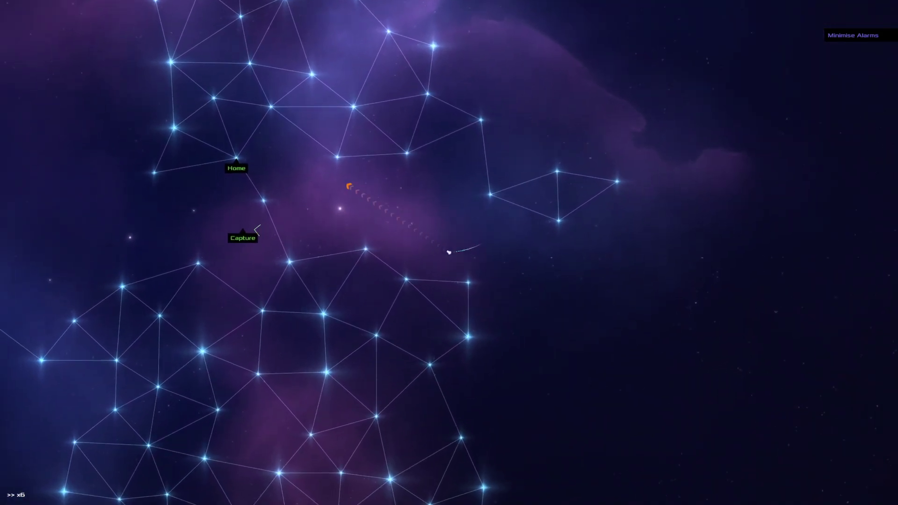
scroll(449, 253, "up", 1)
scroll(449, 253, "up", 1)
scroll(449, 253, "up", 1)
scroll(450, 253, "up", 1)
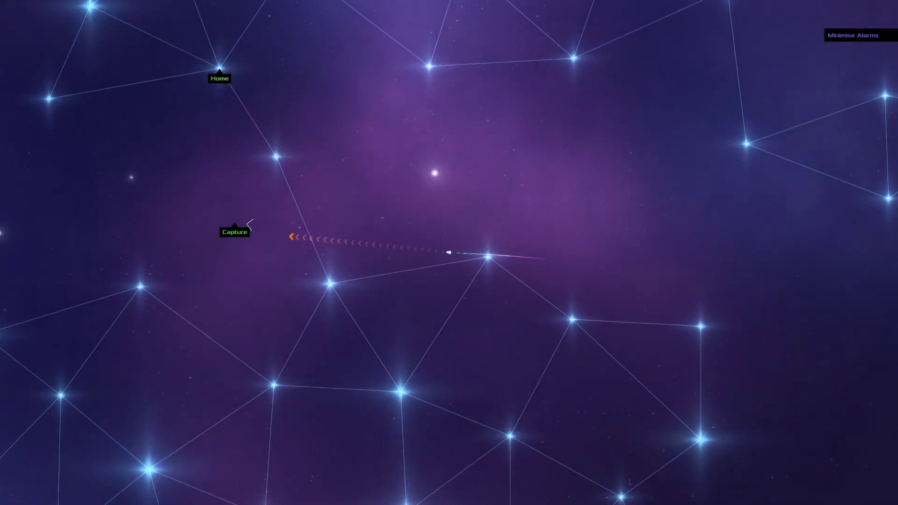
scroll(449, 253, "up", 1)
scroll(449, 253, "up", 1)
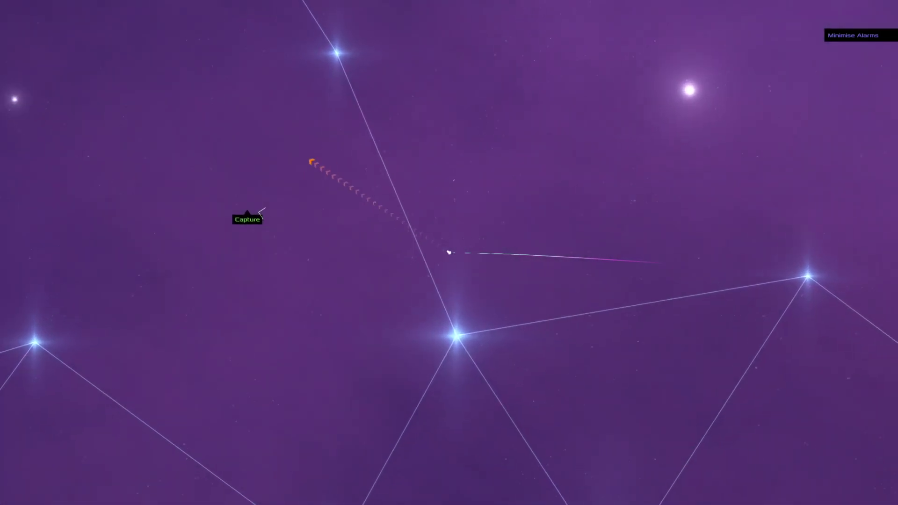
scroll(449, 253, "up", 1)
scroll(449, 253, "up", 2)
scroll(449, 252, "up", 2)
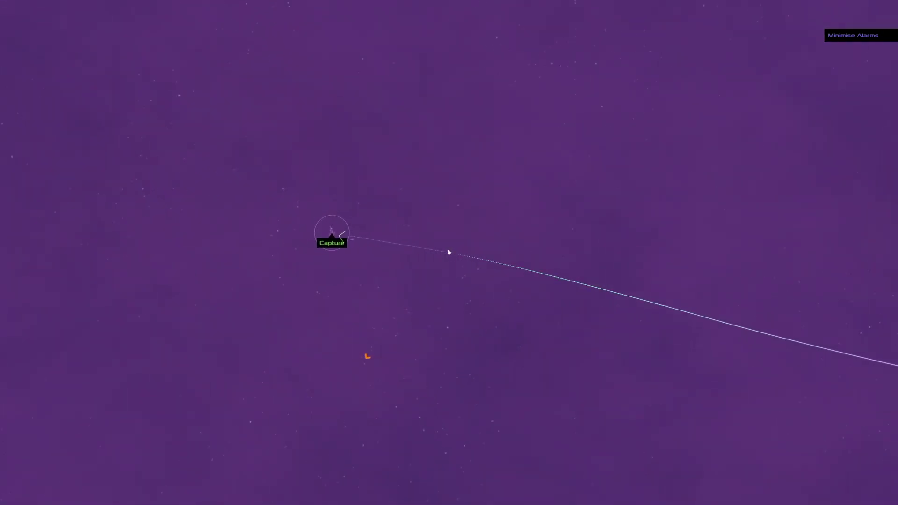
scroll(449, 253, "up", 2)
scroll(464, 258, "up", 2)
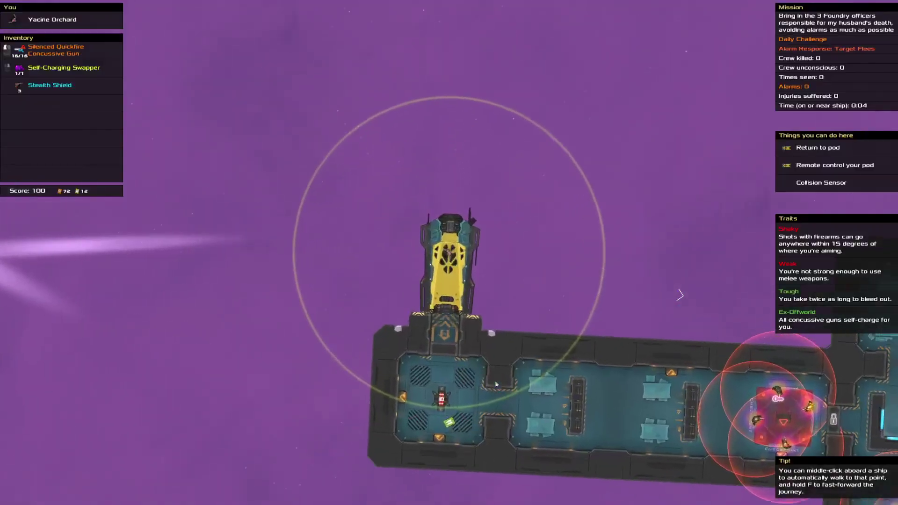
scroll(679, 294, "down", 3)
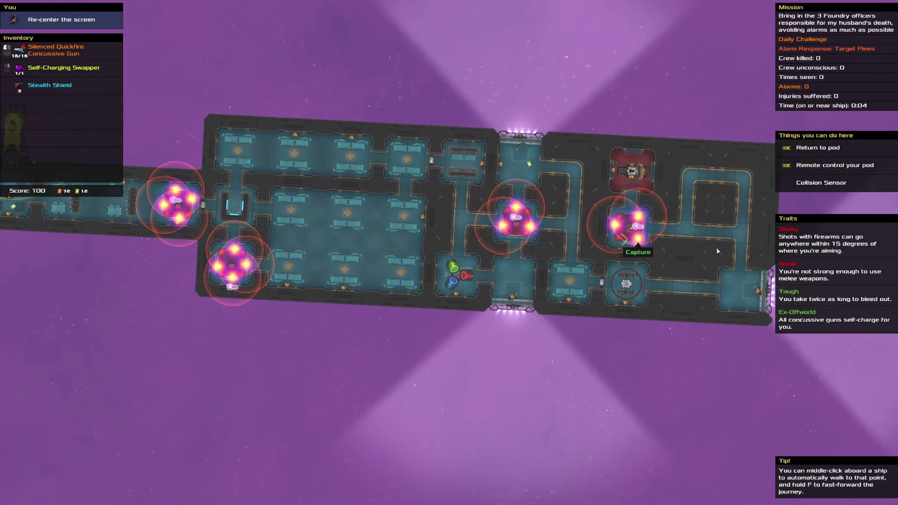
scroll(351, 261, "down", 5)
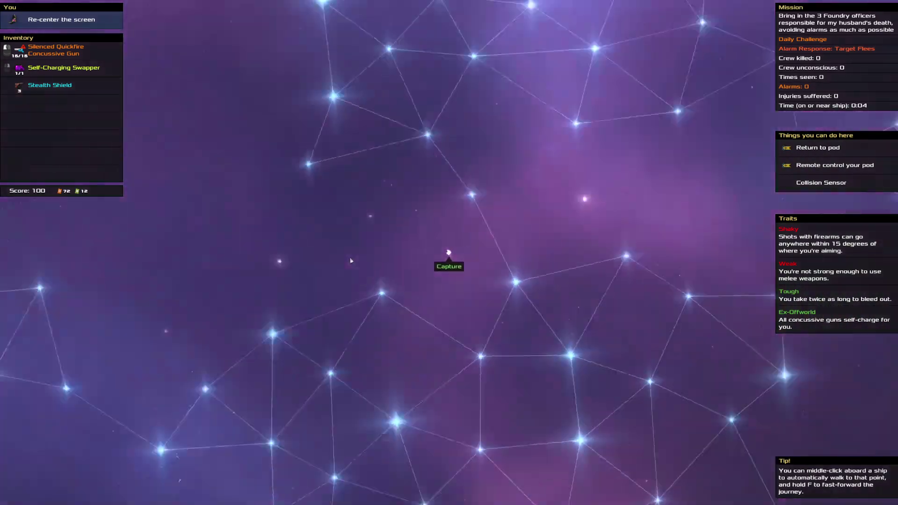
scroll(351, 261, "up", 5)
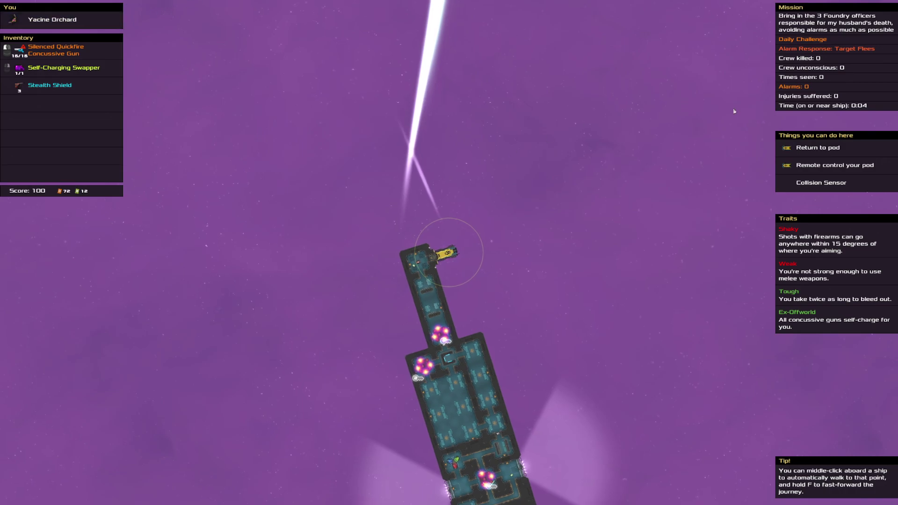
Remote-control the pod to catch the unconscious Rigel Gibbs.
left_click(818, 145)
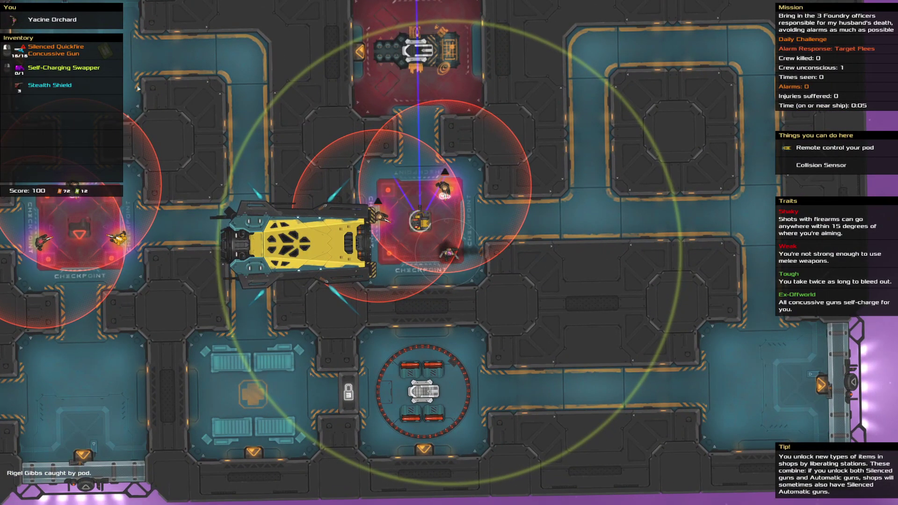
Aim around the checkpoint to size up Guard Malerba and the nearby guards.
right_click(477, 208)
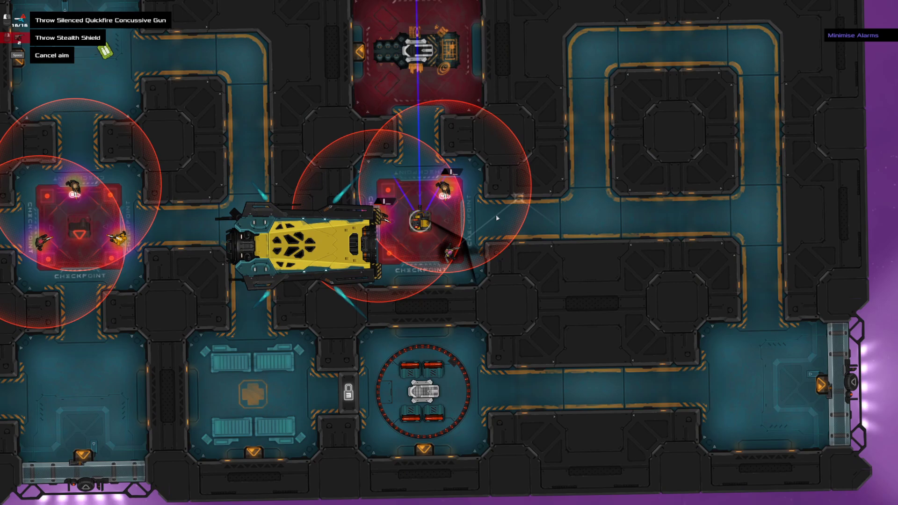
right_click(494, 224)
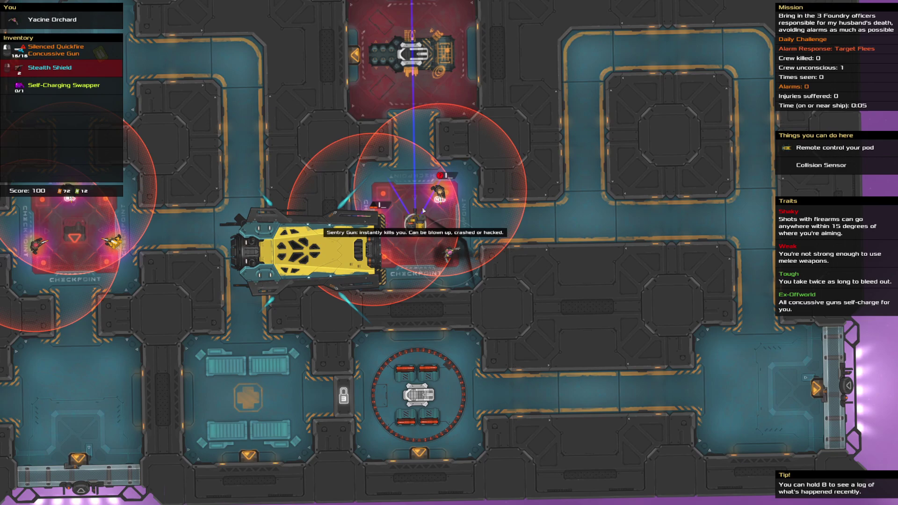
right_click(424, 210)
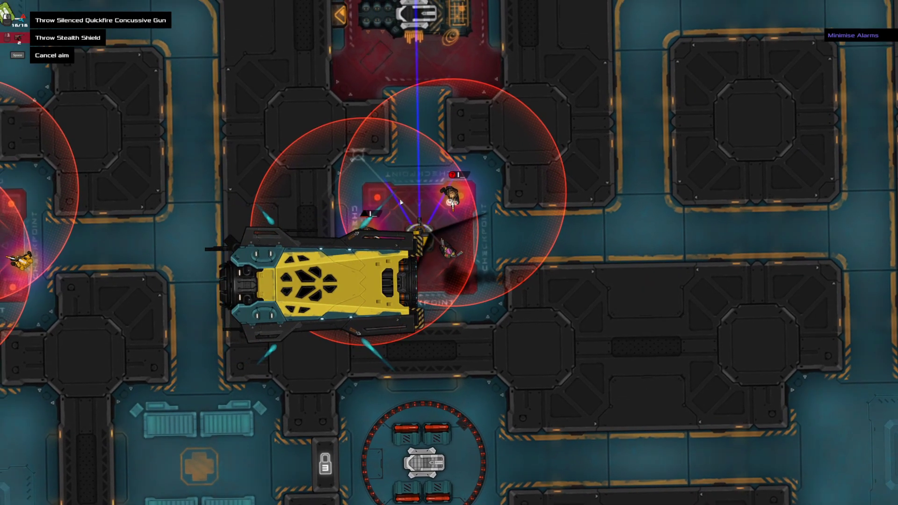
right_click(727, 207)
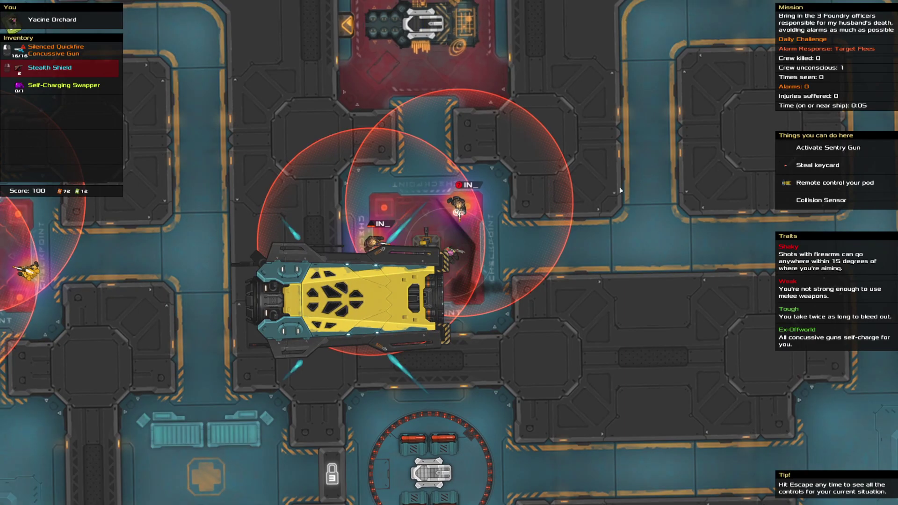
right_click(453, 203)
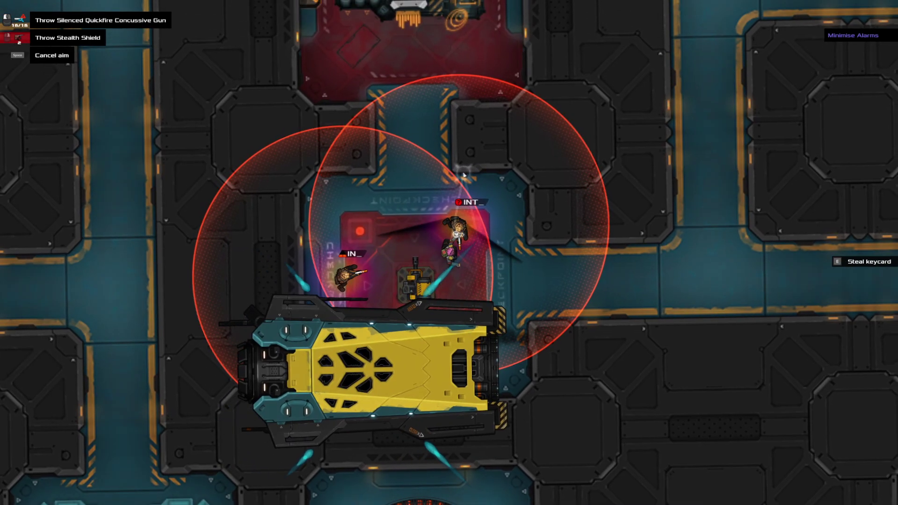
right_click(463, 174)
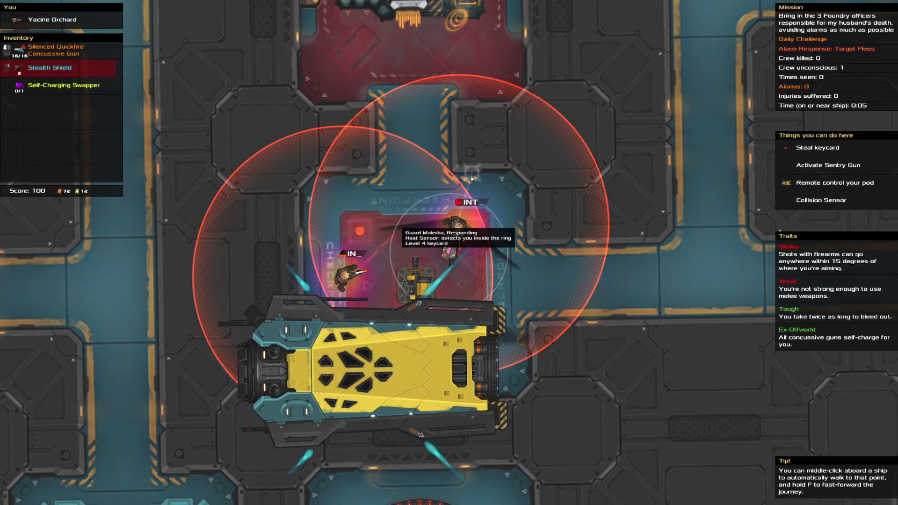
Knock out Guard Malerba with a concussive shot and take his 12-round Quiet Gun.
left_click(468, 182)
right_click(372, 290)
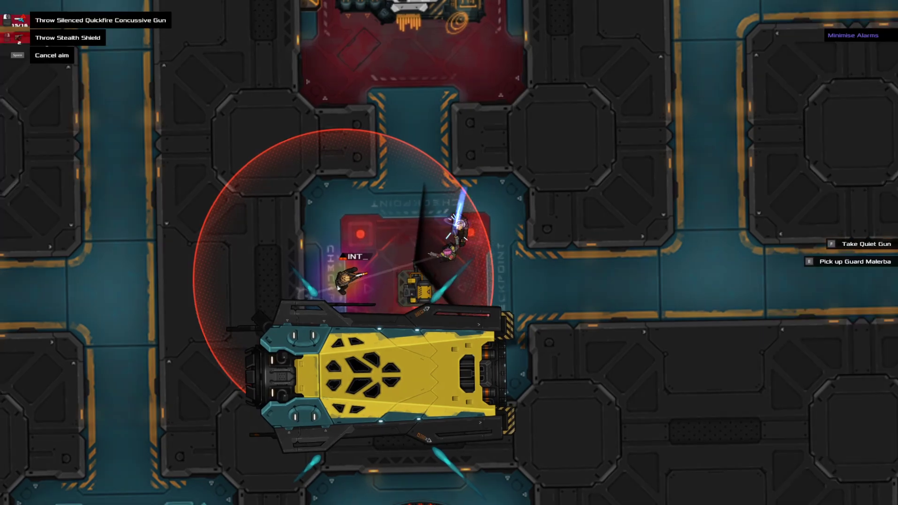
key("space")
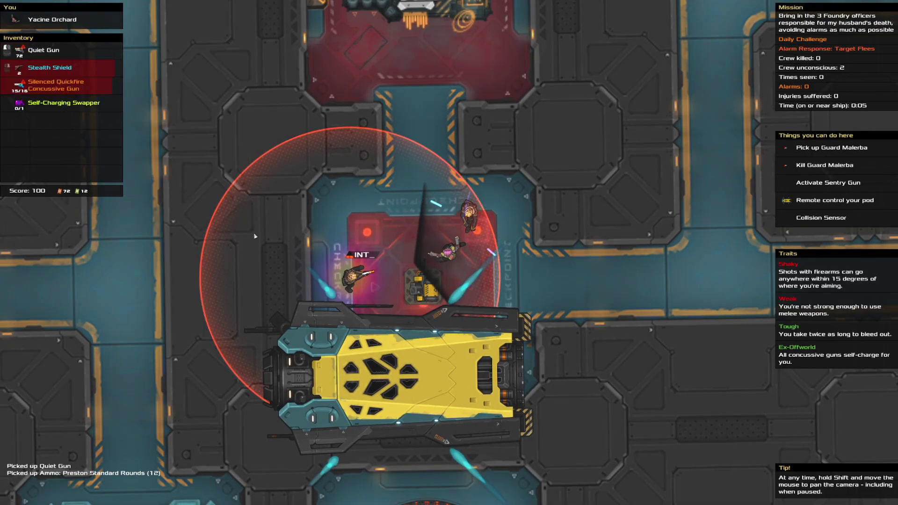
right_click(335, 286)
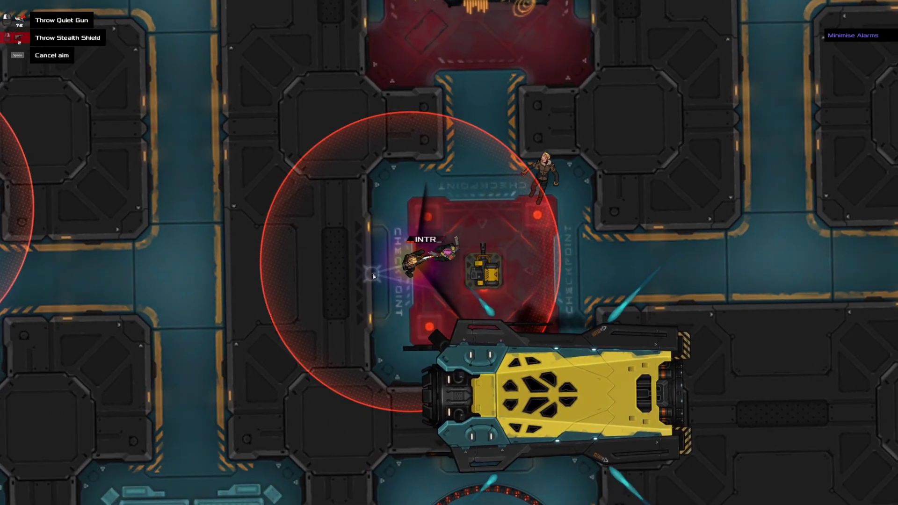
Shoot Guard Stone, take his Quiet Gun, and bring the pod to the right airlock.
key("space")
left_click(460, 291)
scroll(461, 291, "down", 5)
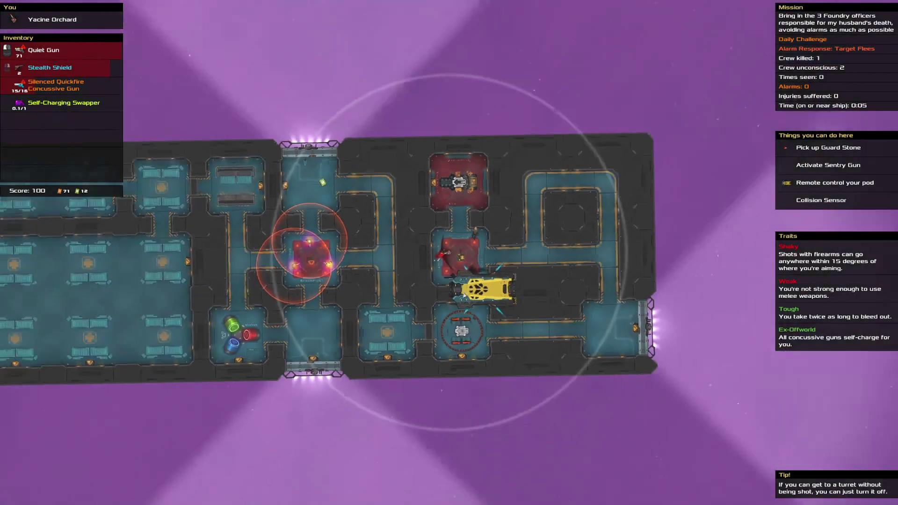
key("space")
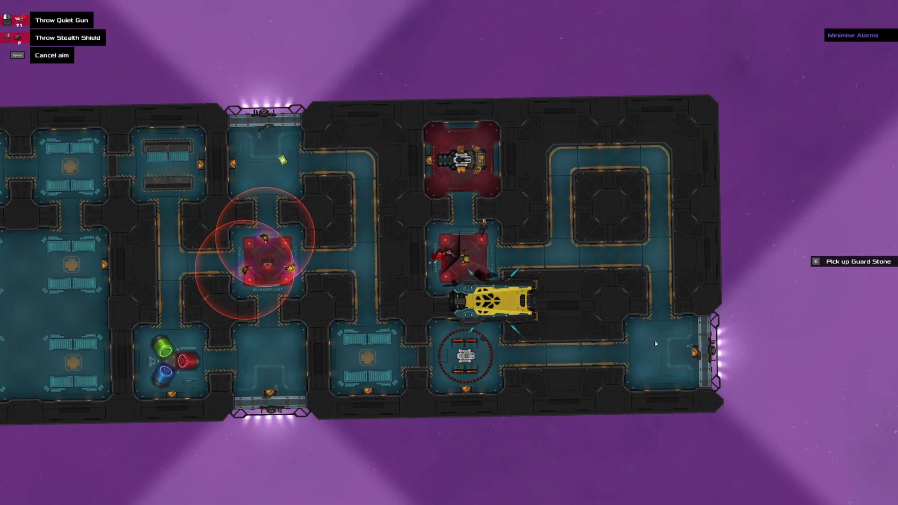
key("space")
key("space")
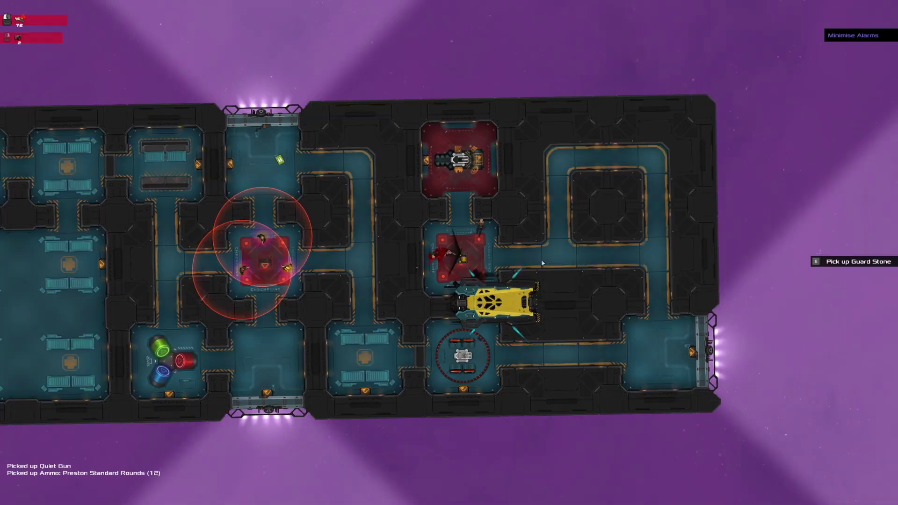
key("space")
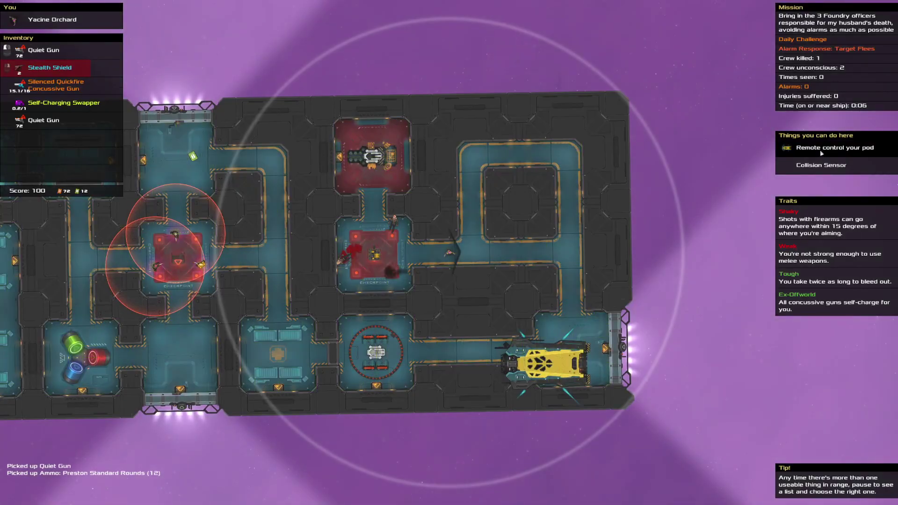
left_click(820, 148)
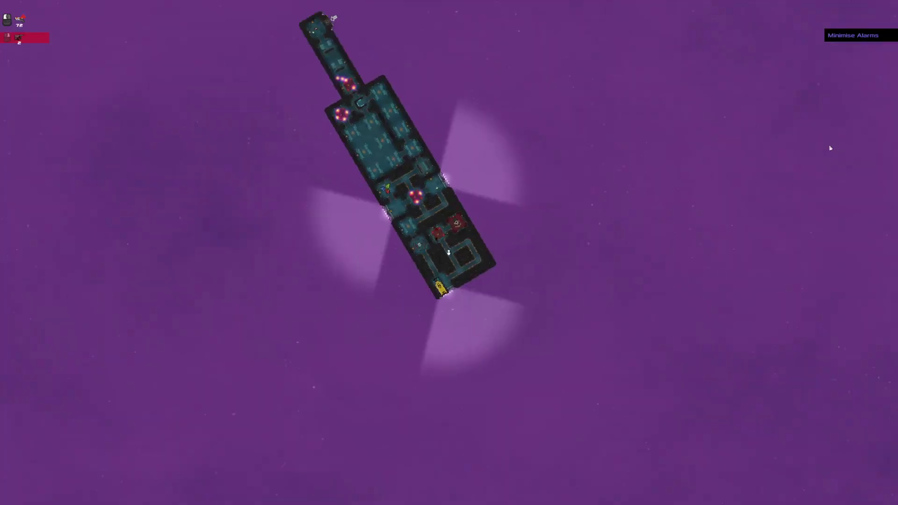
Undock and fly the pod home, delivering Rigel Gibbs for a score of 250.
key("space")
key("space")
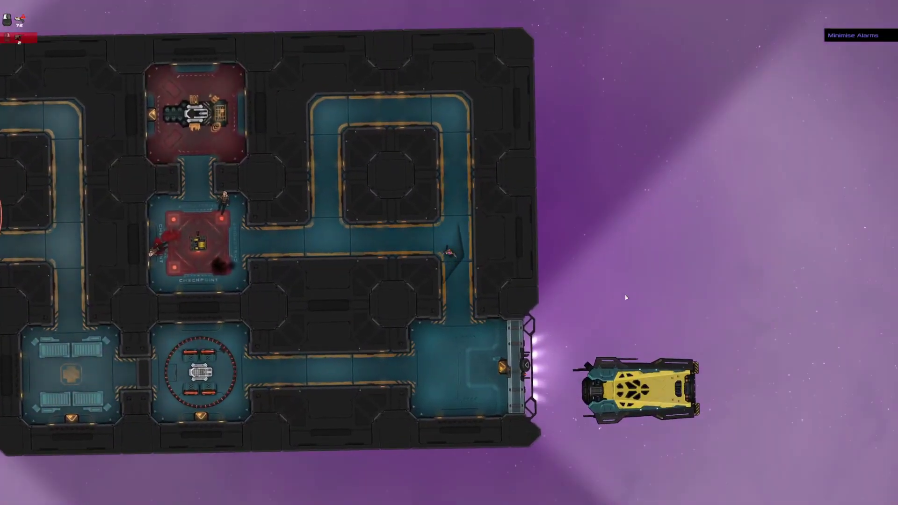
key("space")
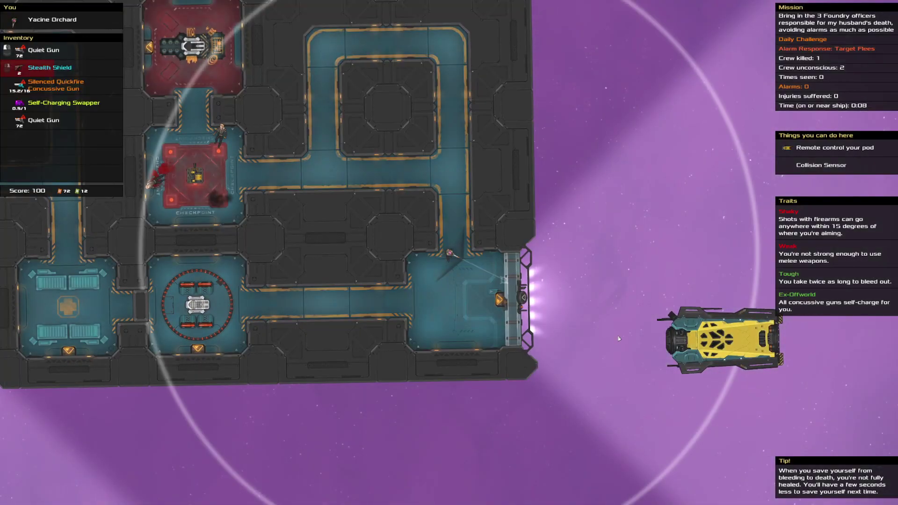
key("space")
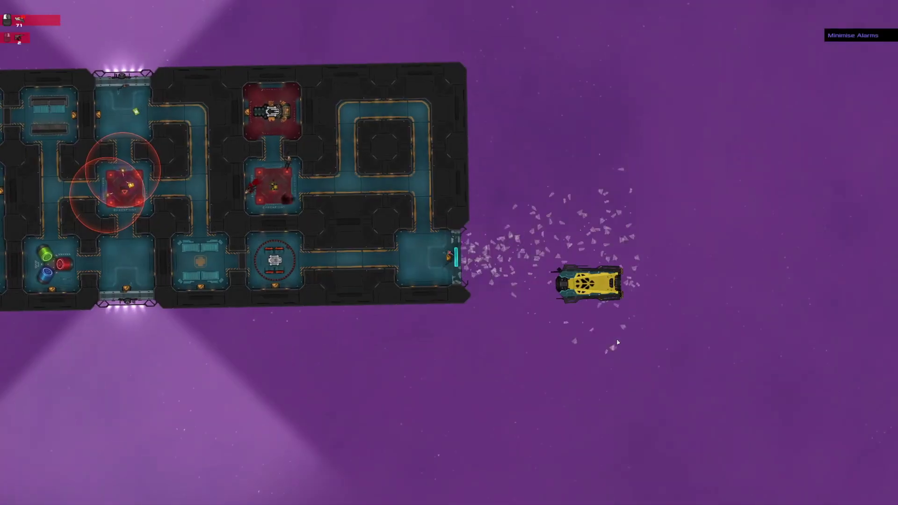
key("space")
key("space")
key("space")
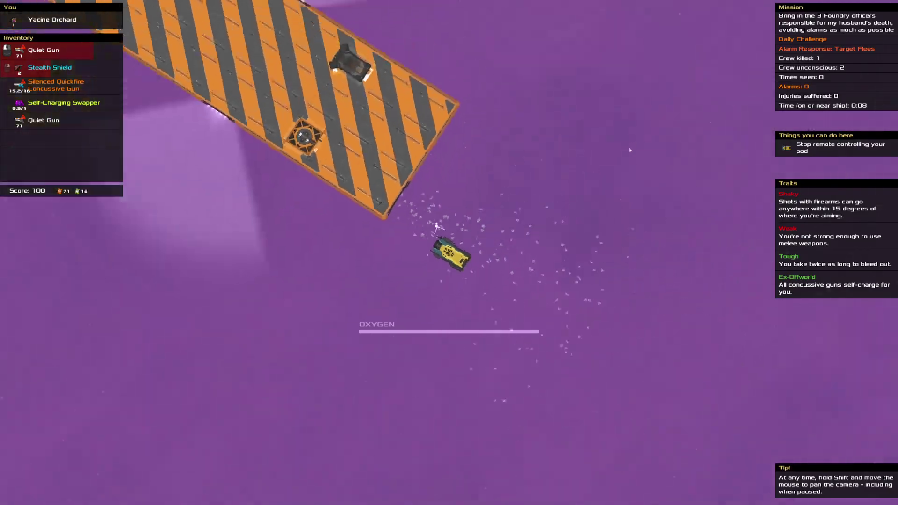
key("space")
key("space")
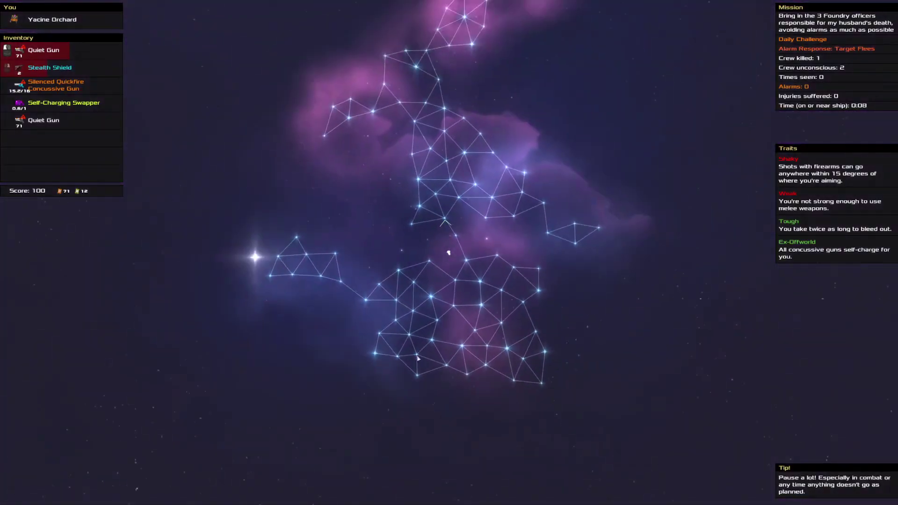
key("space")
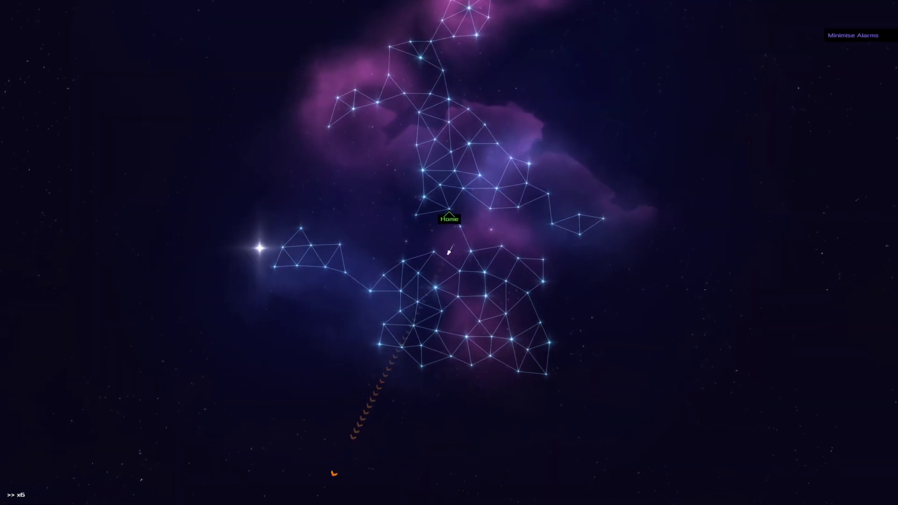
key("space")
key("space")
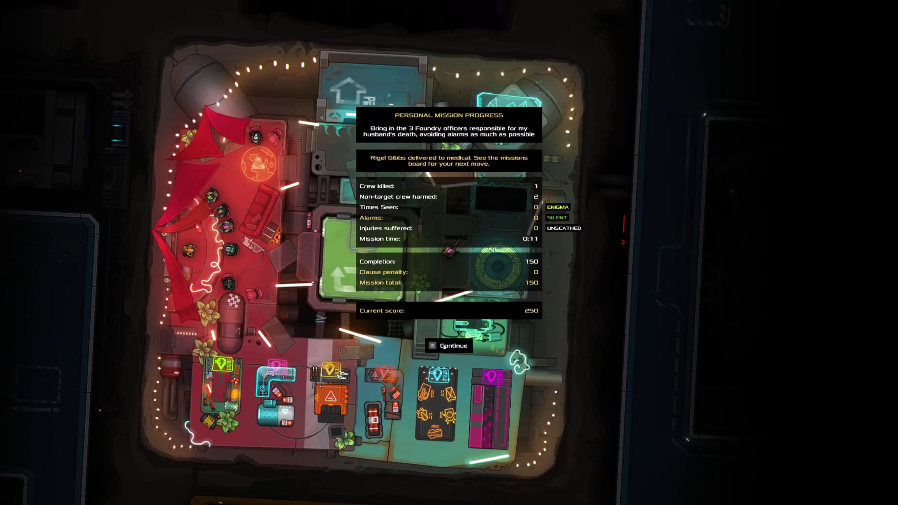
Review the next mission's bosses and details, then accept the Rekka Vietzen capture mission.
left_click(441, 346)
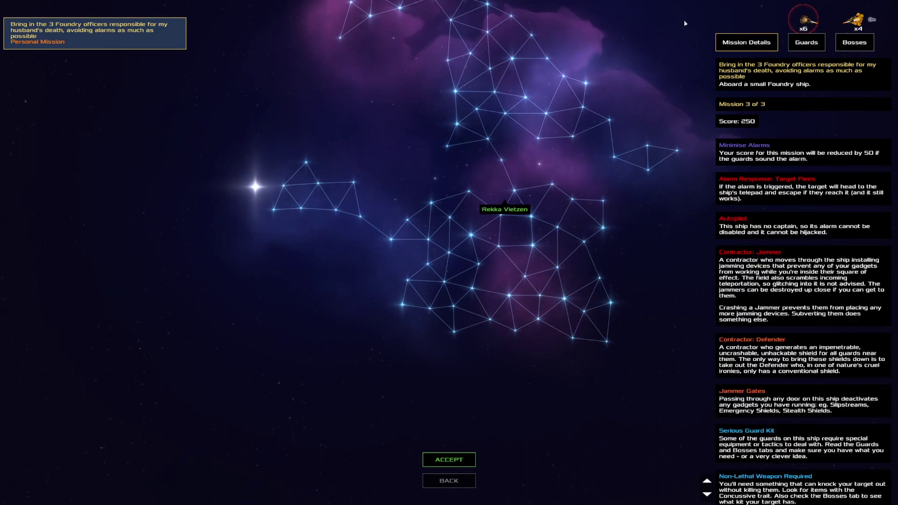
left_click(857, 38)
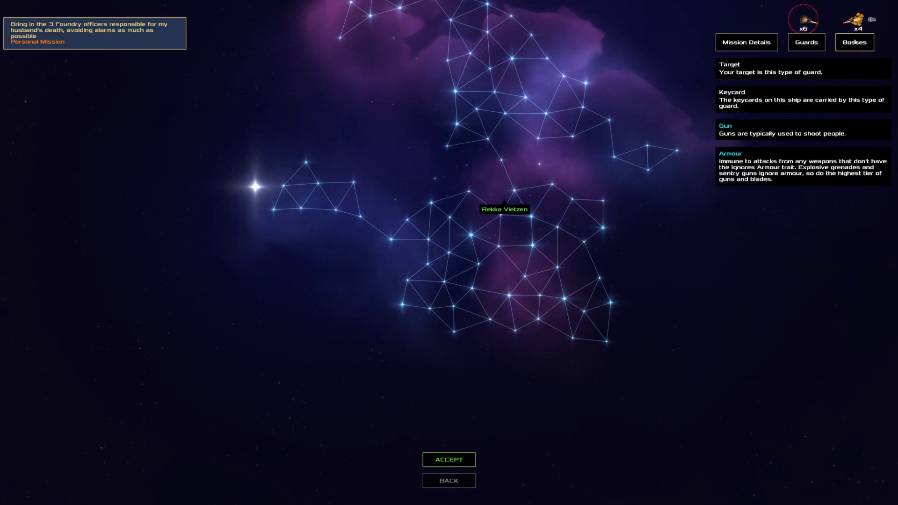
left_click(745, 41)
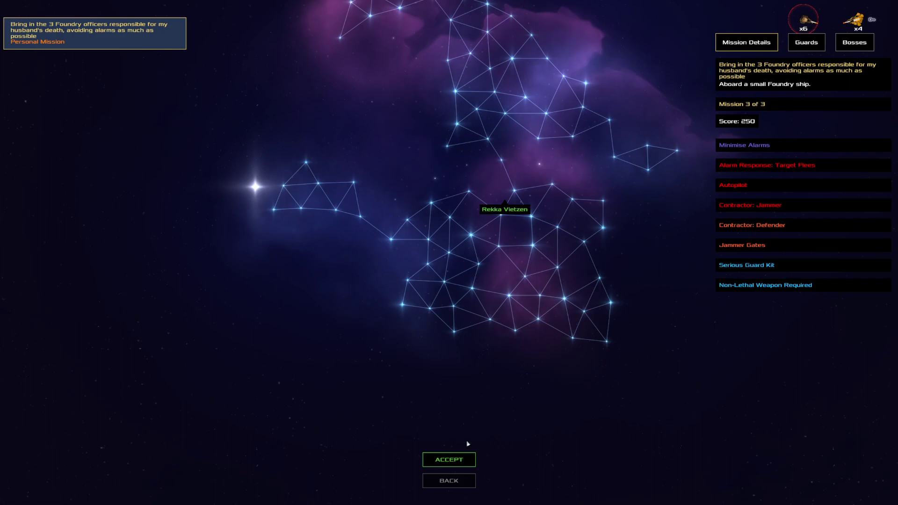
left_click(455, 460)
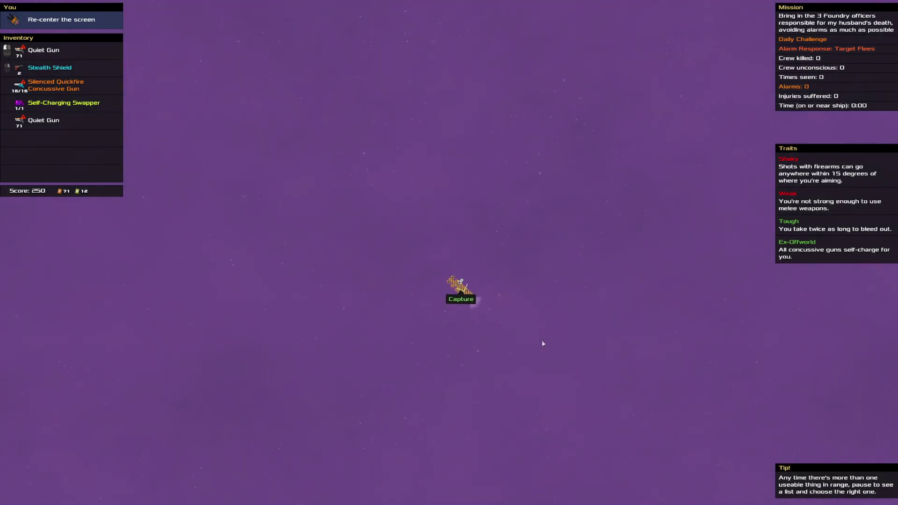
scroll(400, 266, "down", 5)
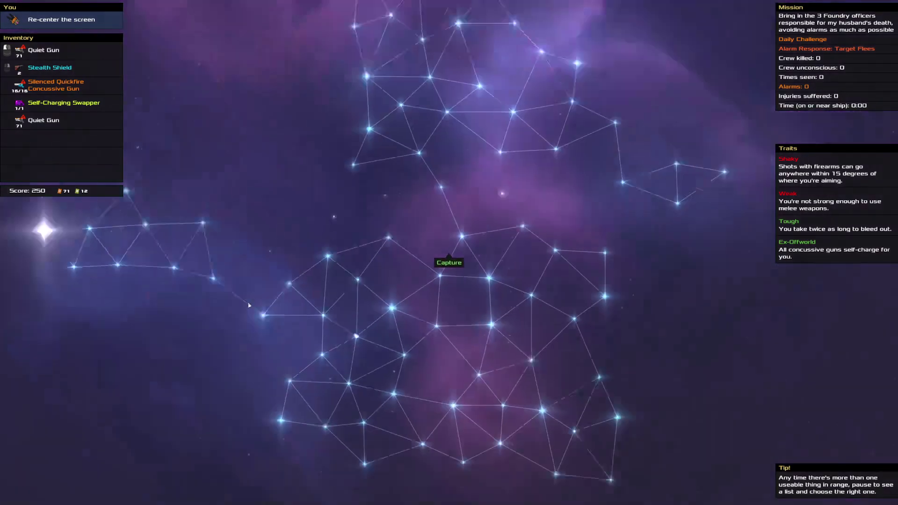
scroll(393, 204, "up", 8)
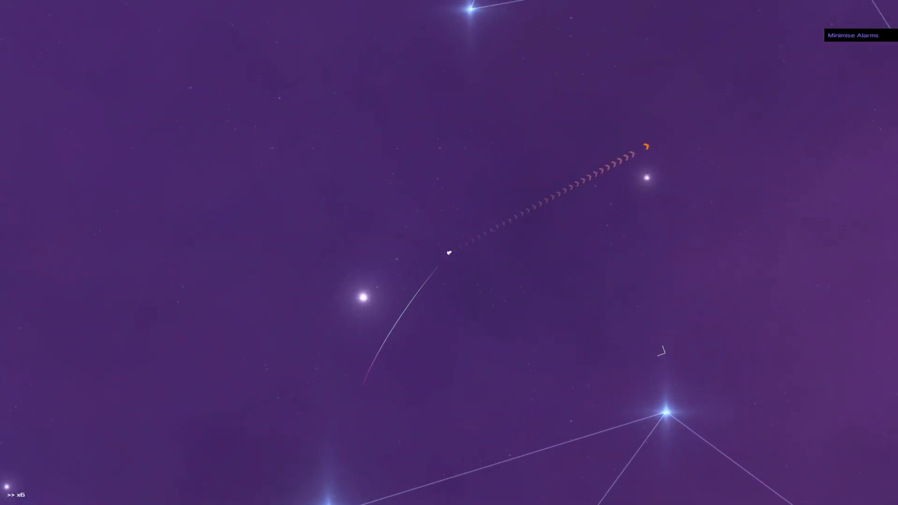
scroll(662, 351, "down", 5)
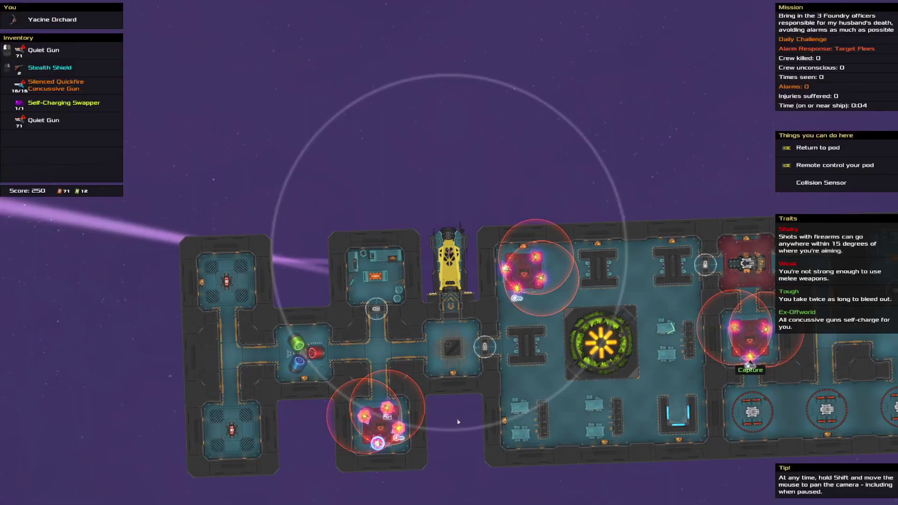
scroll(423, 324, "down", 5)
scroll(423, 323, "up", 5)
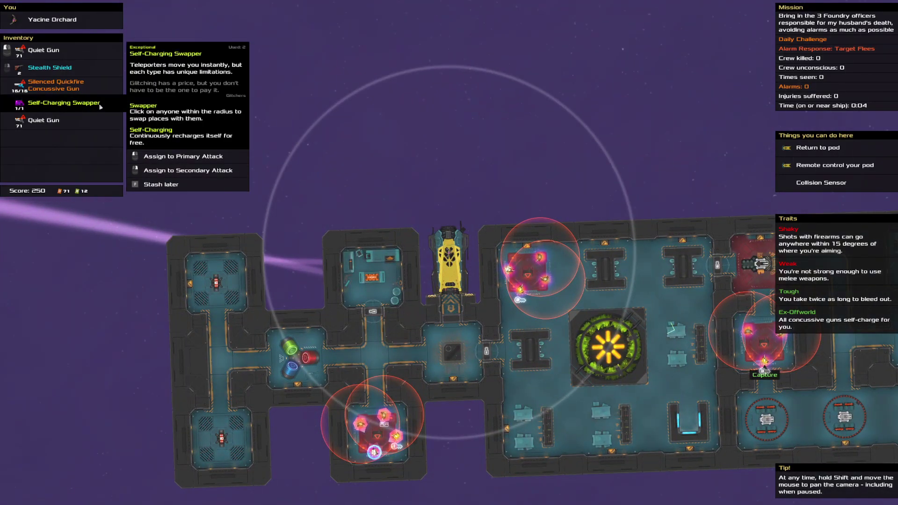
Move the Self-Charging Swapper to slot two, cancel the aimed throws, and remote-control the pod.
right_click(101, 106)
scroll(411, 303, "down", 5)
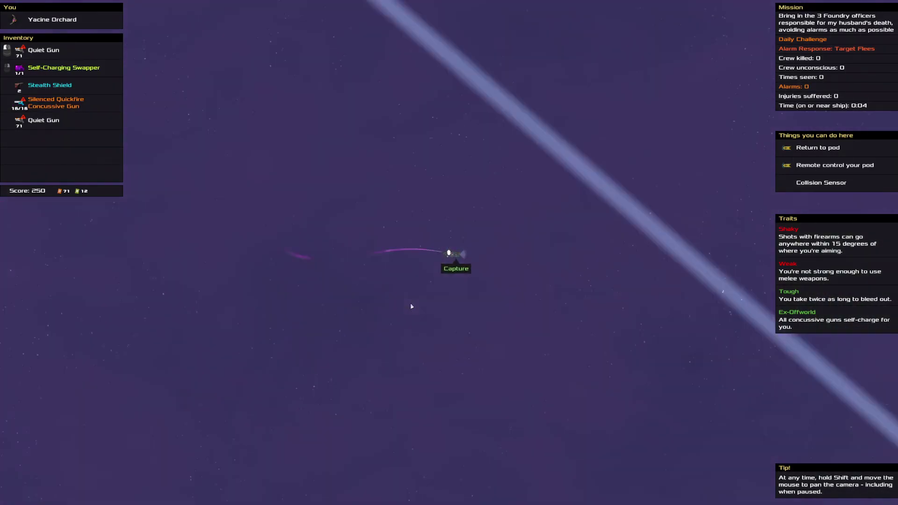
scroll(410, 302, "up", 3)
scroll(410, 303, "up", 1)
left_click(816, 148)
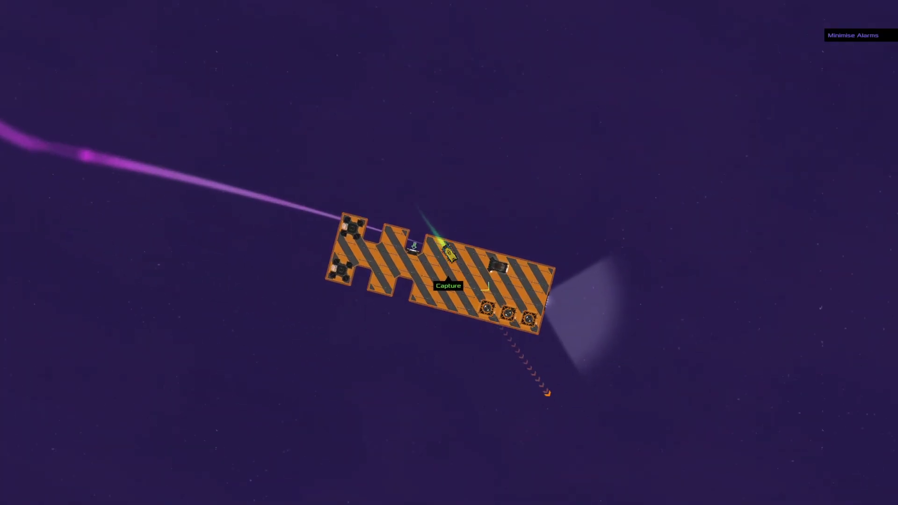
scroll(607, 411, "up", 2)
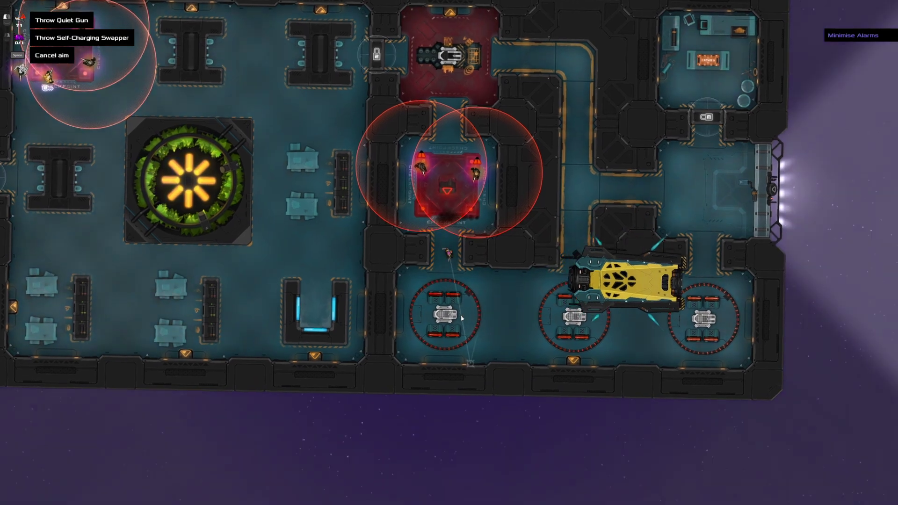
right_click(341, 204)
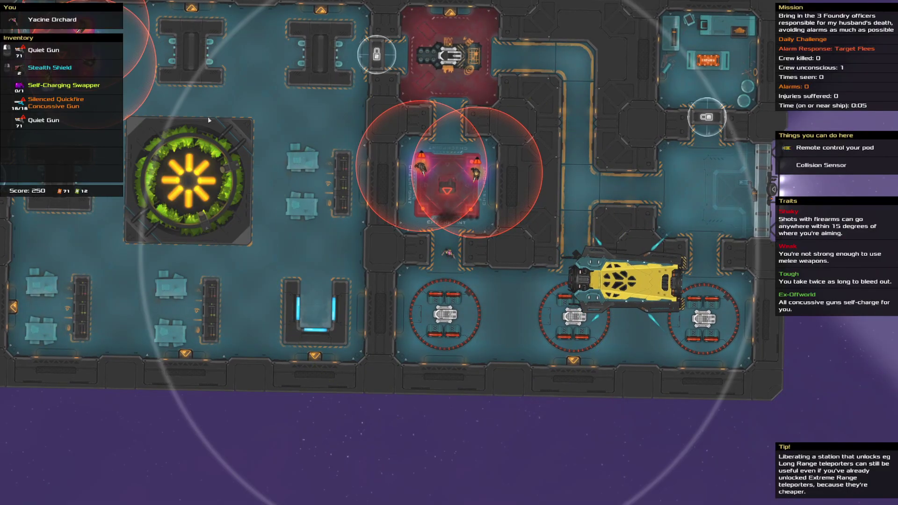
right_click(516, 298)
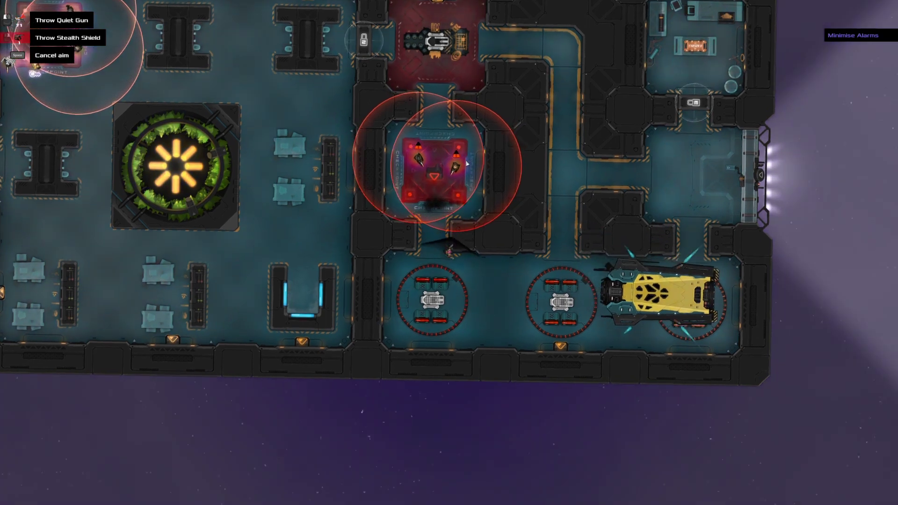
right_click(397, 168)
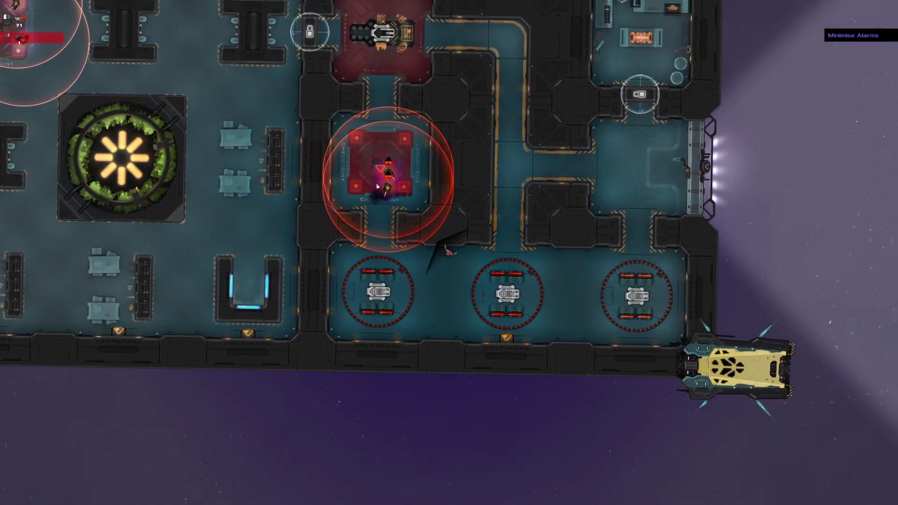
right_click(528, 169)
right_click(591, 162)
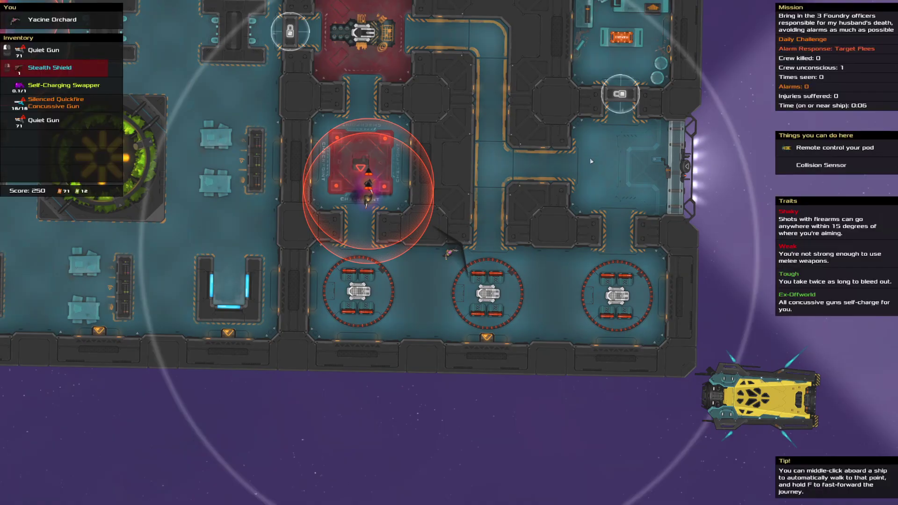
left_click(794, 152)
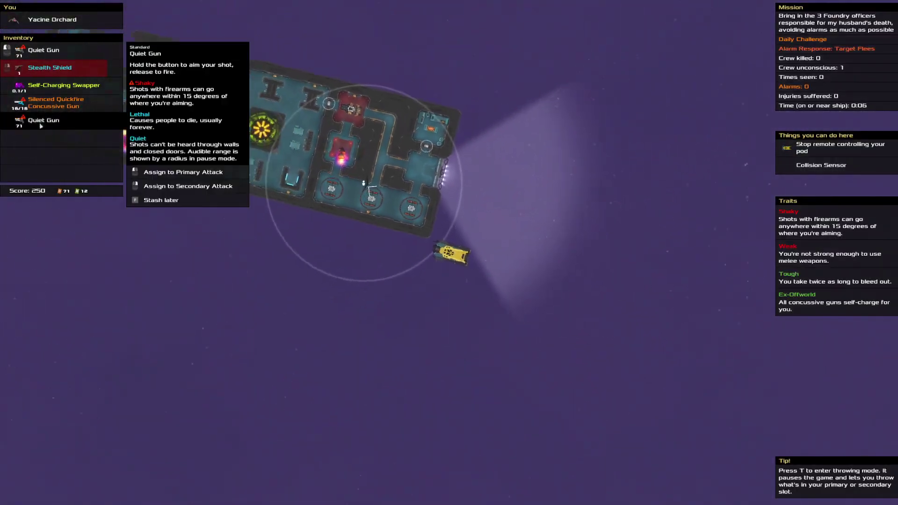
Steer the pod toward the ship's hull, end remote control, and cancel the aimed throws.
left_click_drag(441, 59, 386, 115)
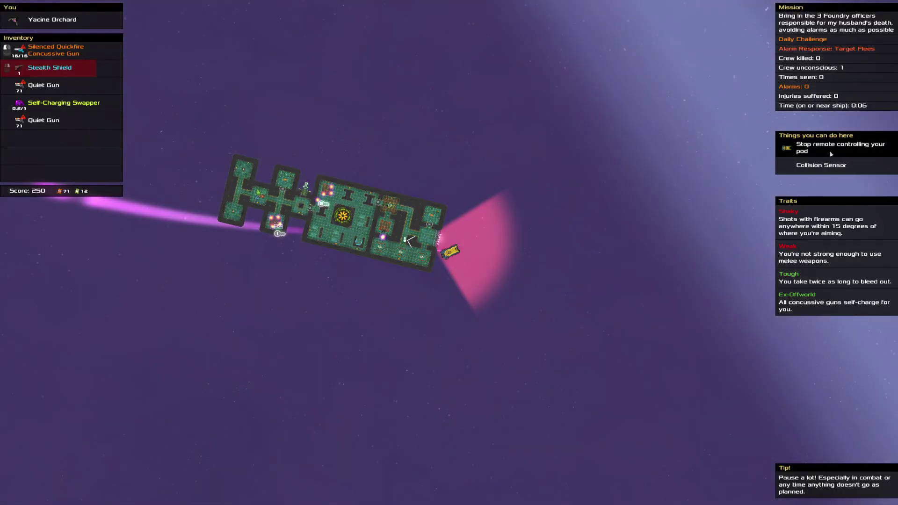
left_click(830, 151)
right_click(549, 202)
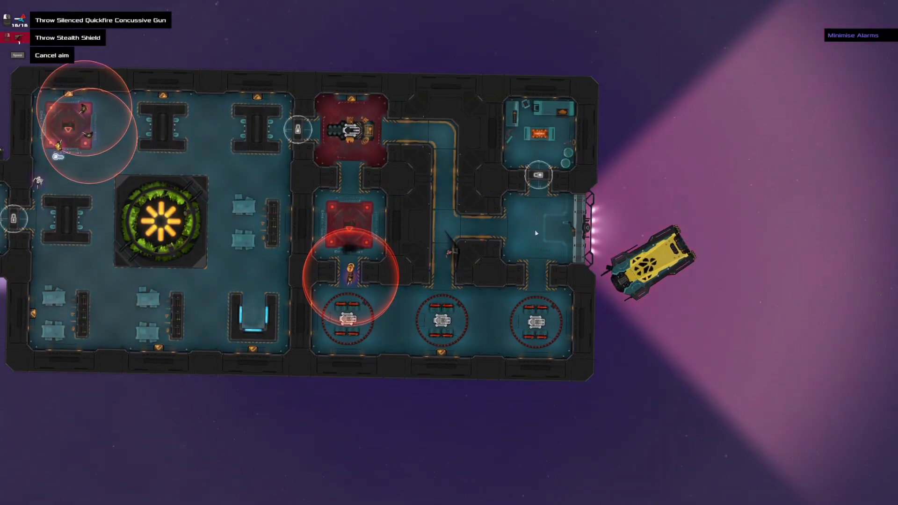
key("space")
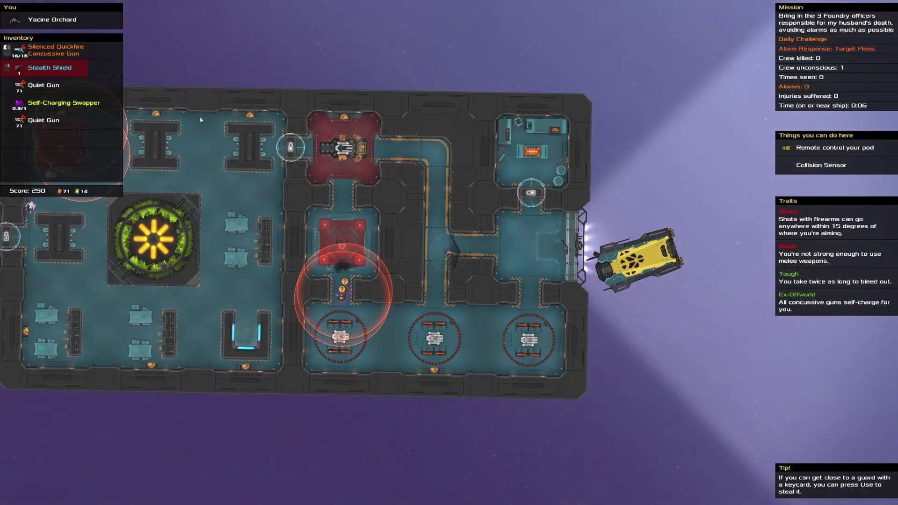
right_click(530, 253)
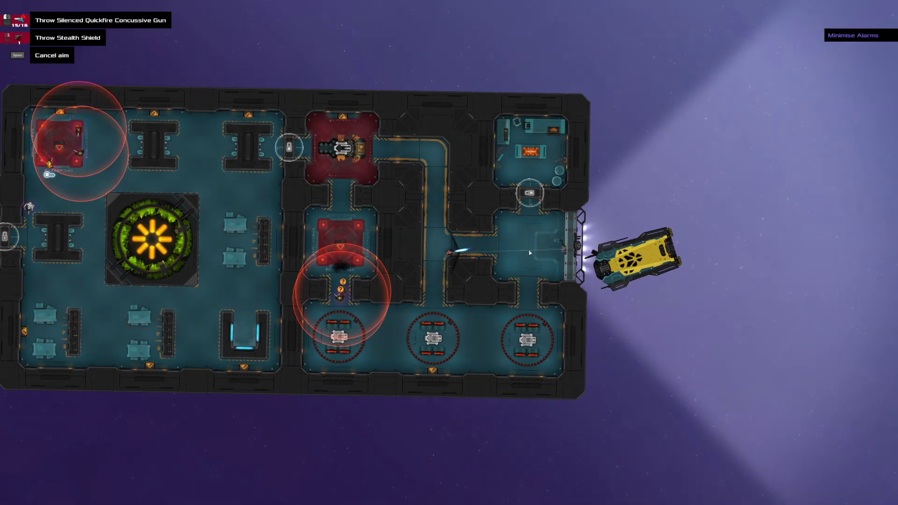
key("space")
key("space")
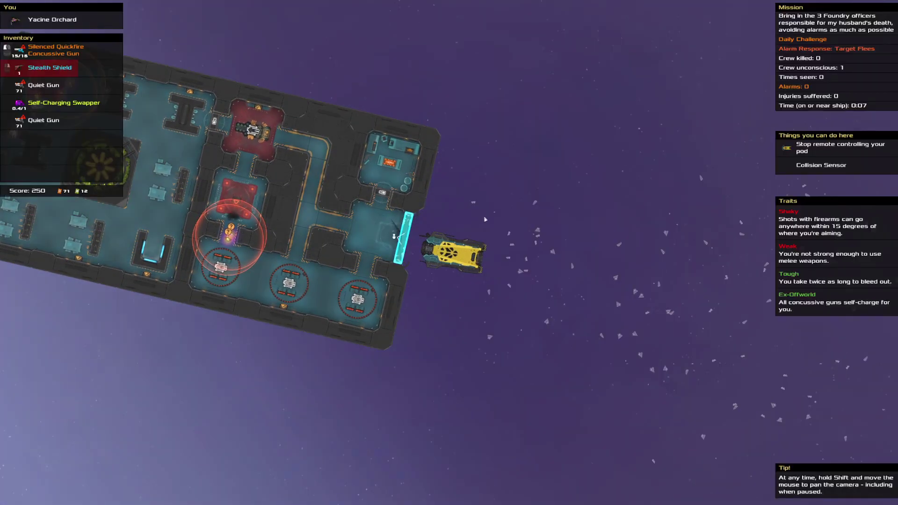
scroll(461, 320, "down", 5)
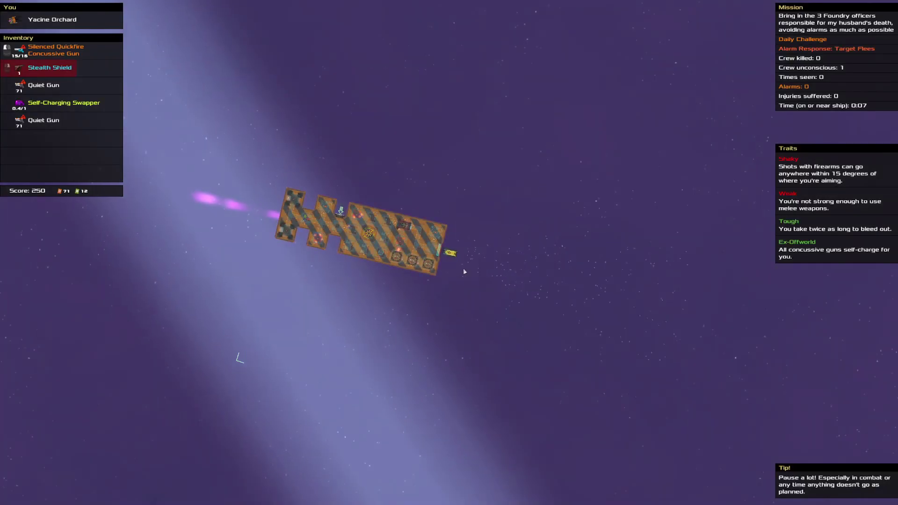
scroll(463, 268, "down", 5)
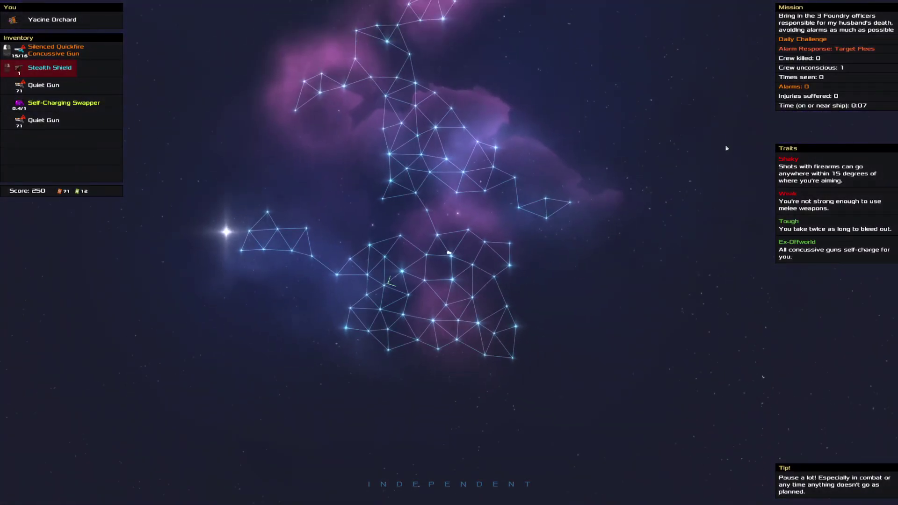
Send the pod flying back home to finish the mission.
left_click(746, 109)
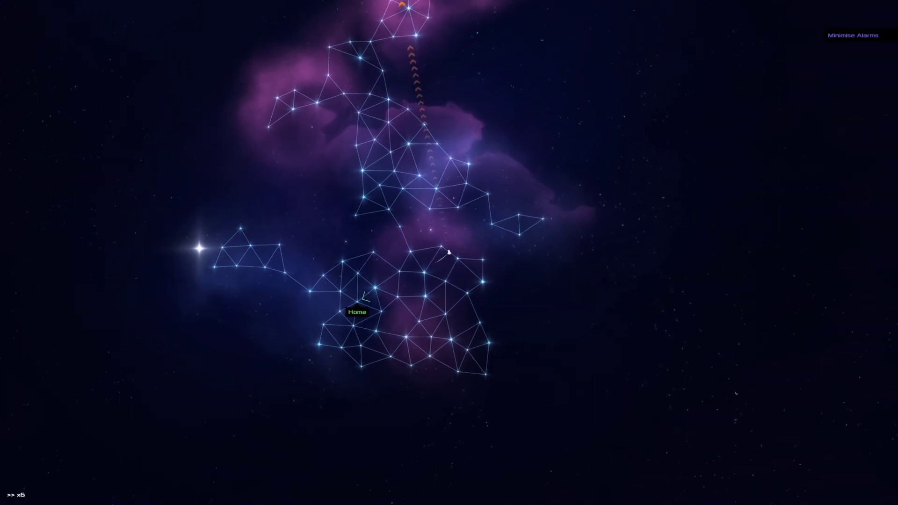
scroll(449, 252, "up", 5)
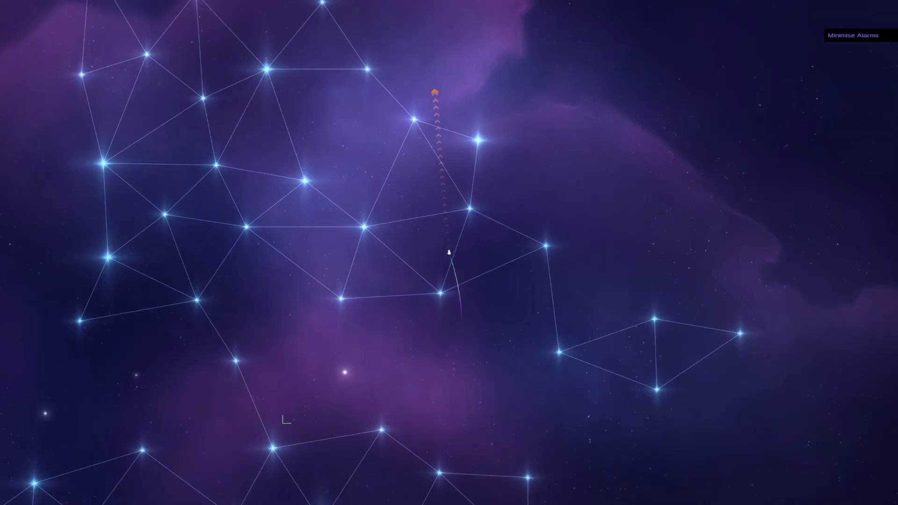
scroll(449, 253, "up", 5)
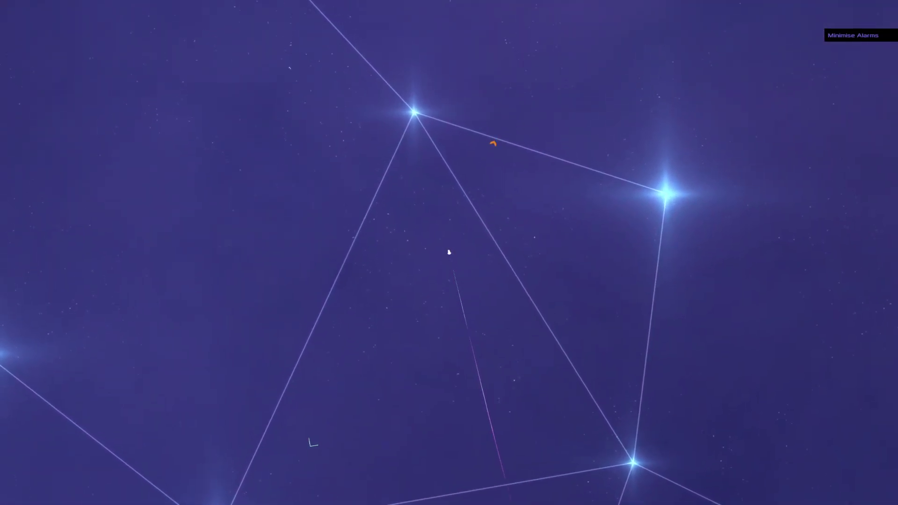
scroll(449, 253, "up", 3)
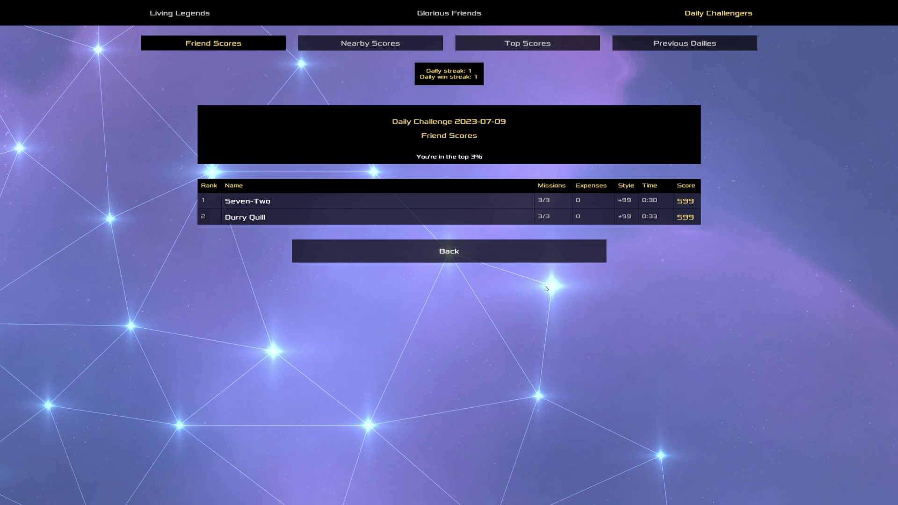
View today's Top Scores leaderboard, then the Previous Dailies results.
left_click(489, 46)
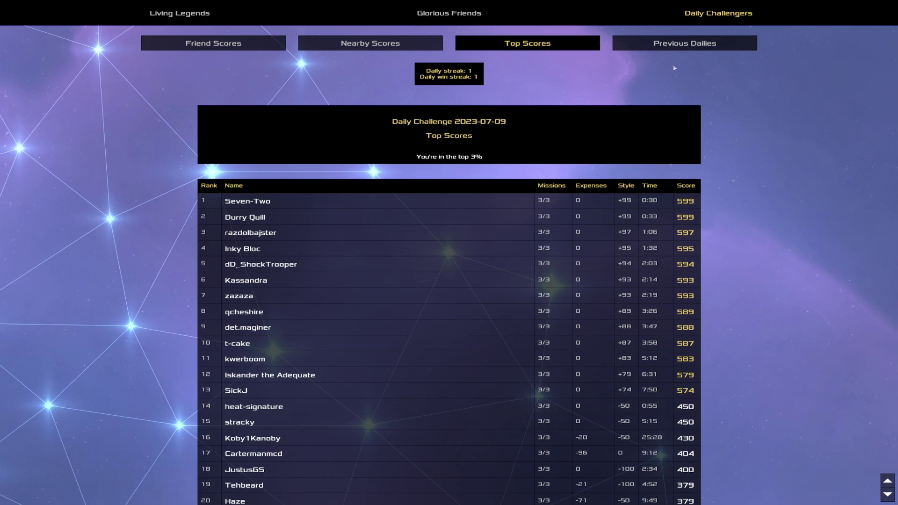
left_click(672, 47)
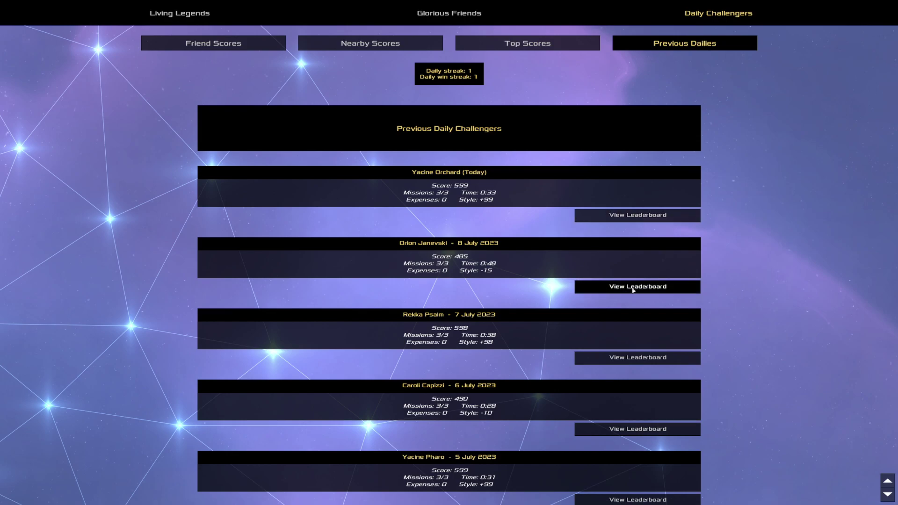
Open the 8 July daily challenge leaderboard and show its top scores.
left_click(613, 285)
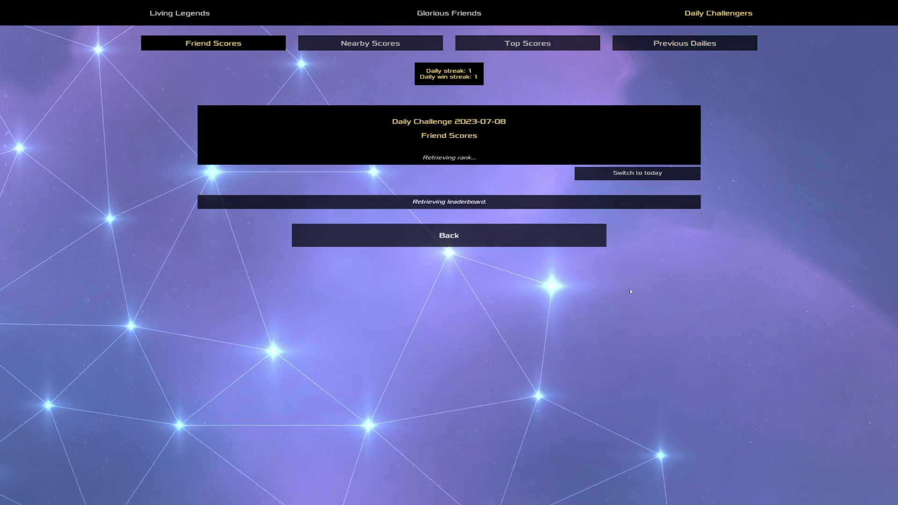
left_click(538, 43)
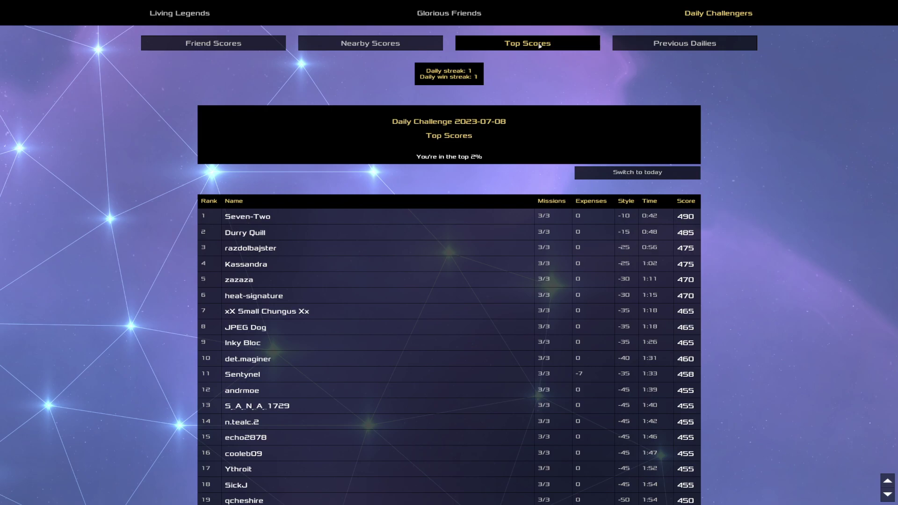